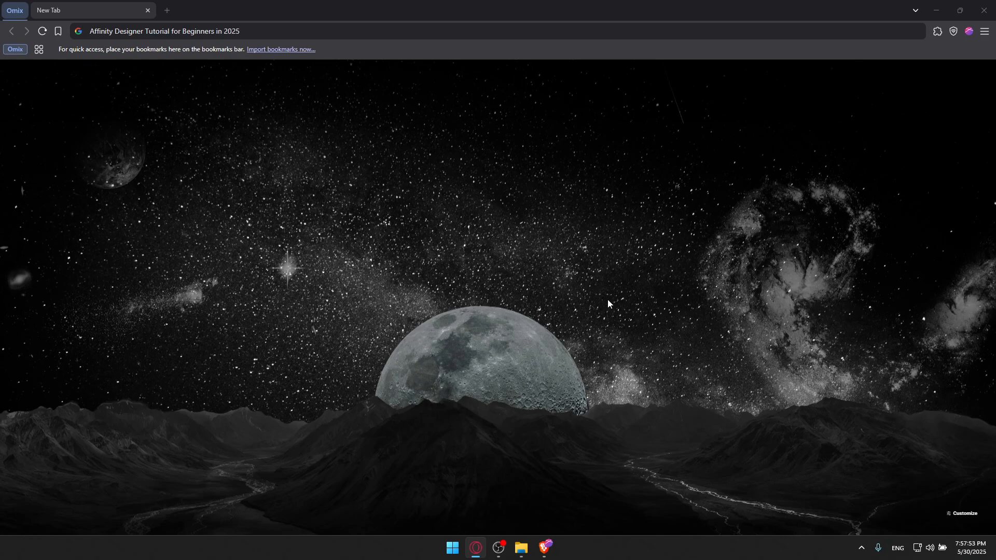
Step: Change the browser query from the tutorial wording to "Affinity Designer demo" and run the search
drag(249, 31, 14, 46)
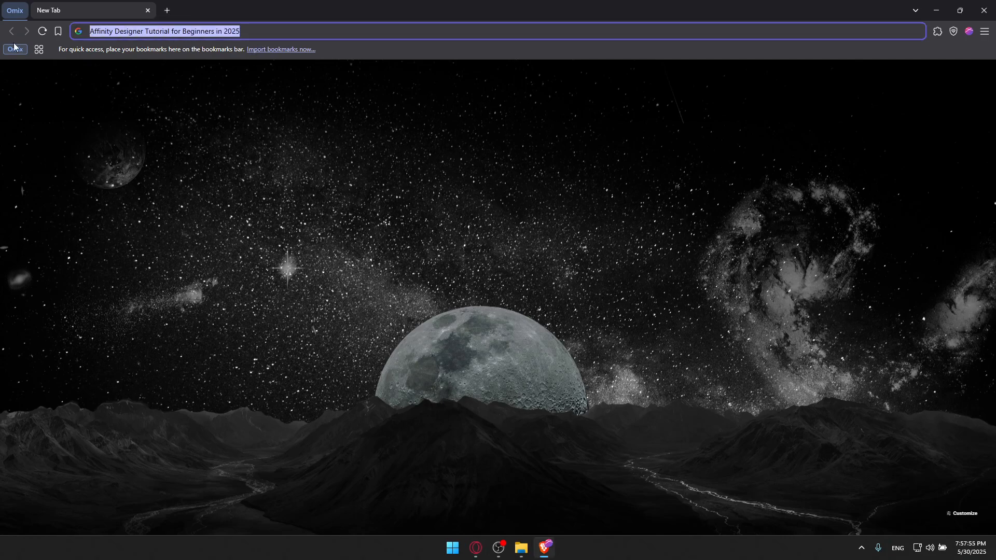
click(168, 33)
drag(146, 31, 334, 39)
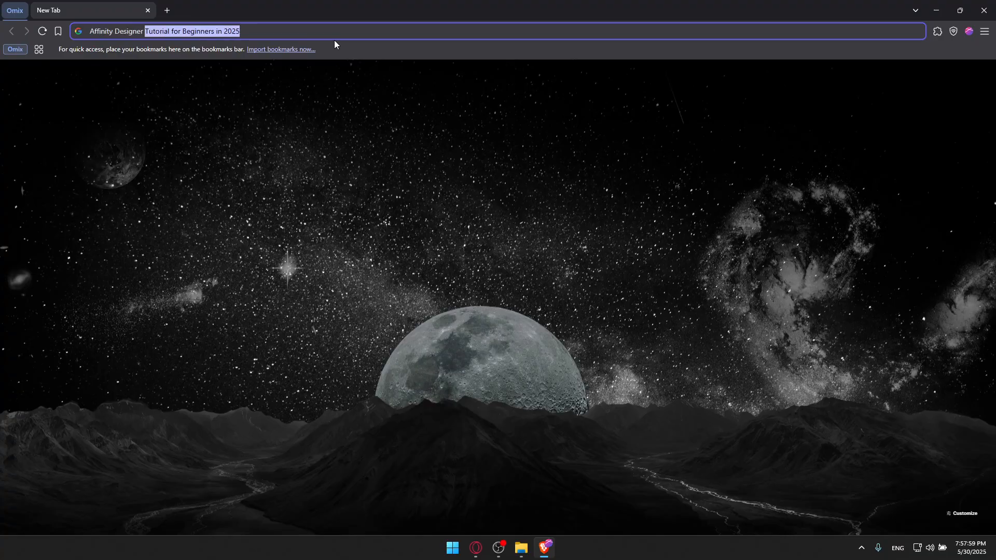
key(BackSpace)
text(demo)
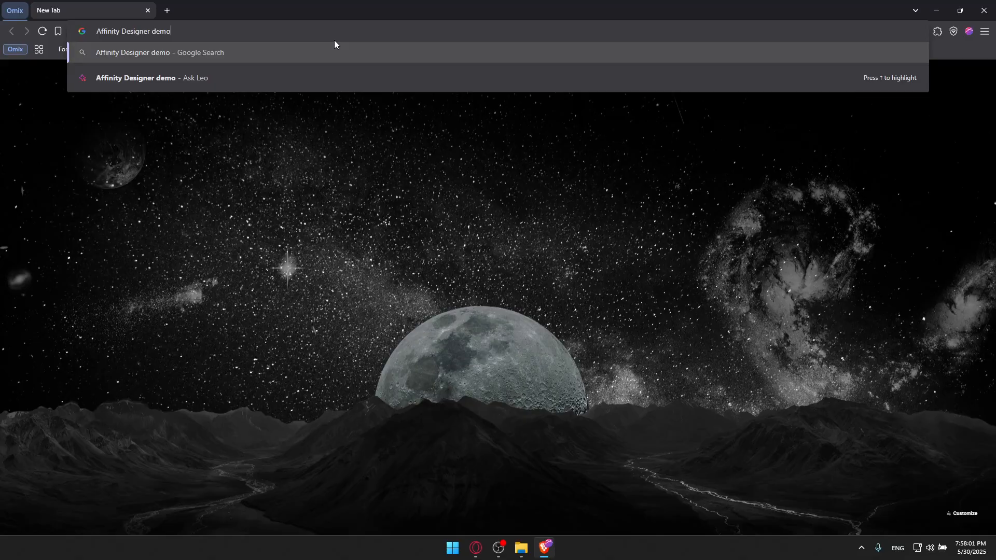
key(Return)
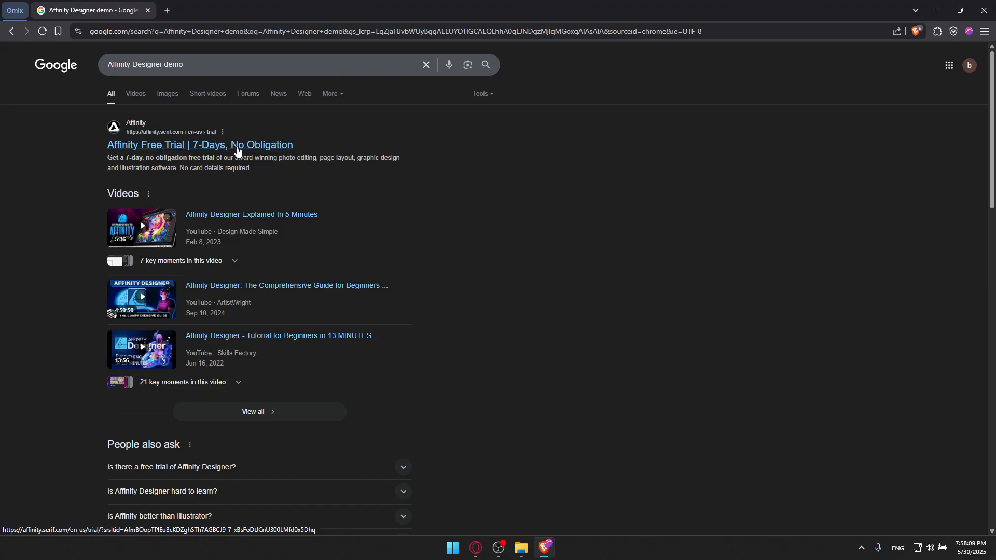
Step: Open the Affinity Free Trial search result and start the free trial sign-up
click(233, 151)
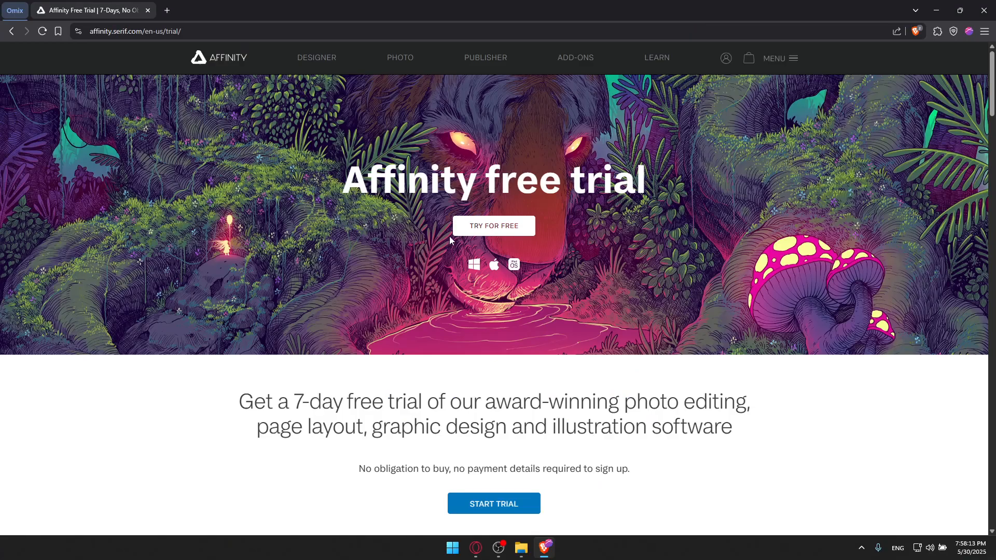
click(500, 227)
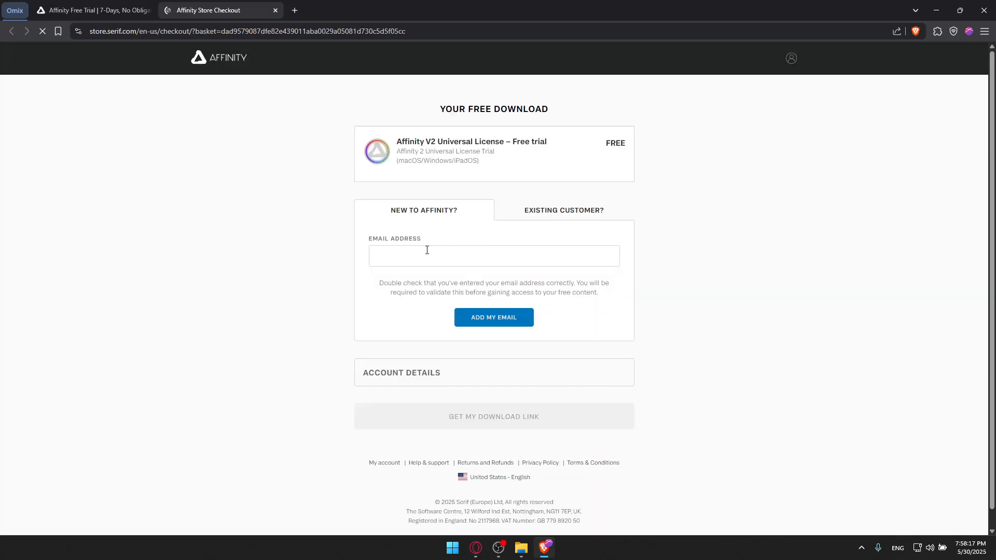
click(460, 254)
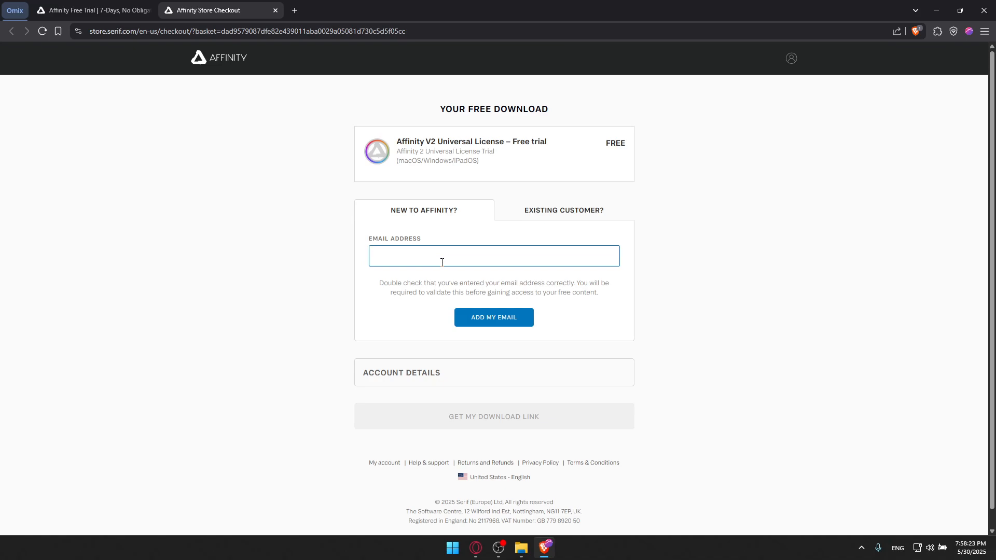
text(test)
key(BackSpace)
key(BackSpace)
key(BackSpace)
key(BackSpace)
Step: Open the Gmail inbox in a new browser tab
click(293, 12)
text(gm)
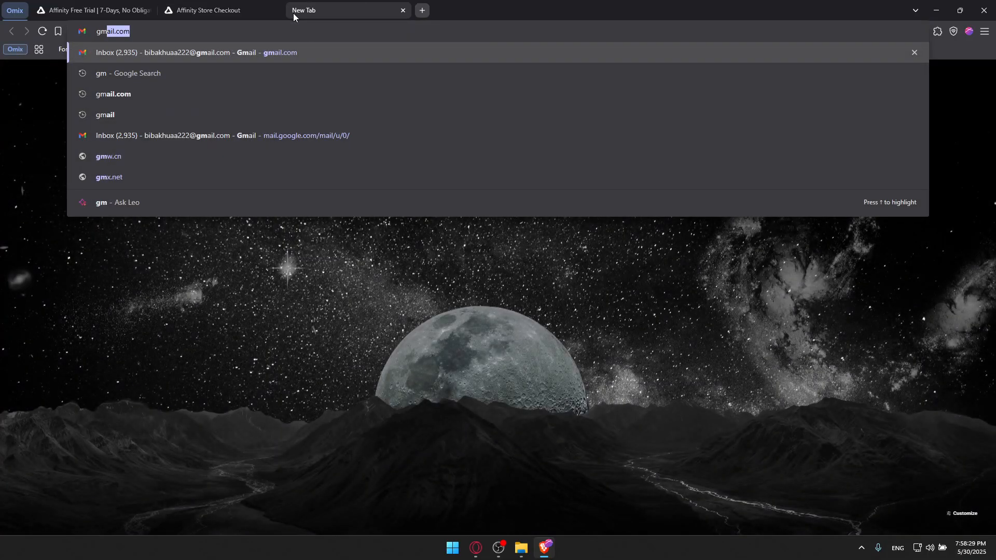
key(Return)
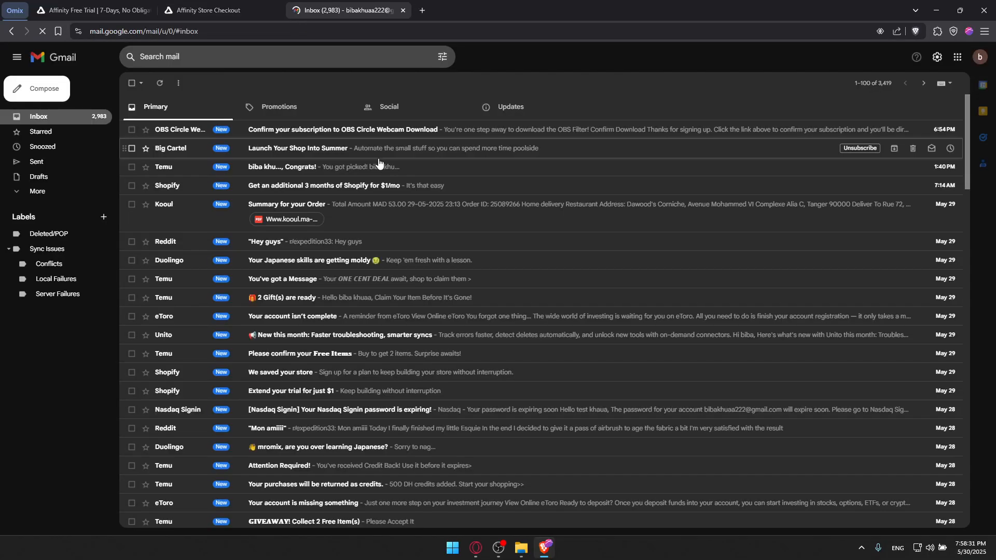
click(256, 58)
text(affini)
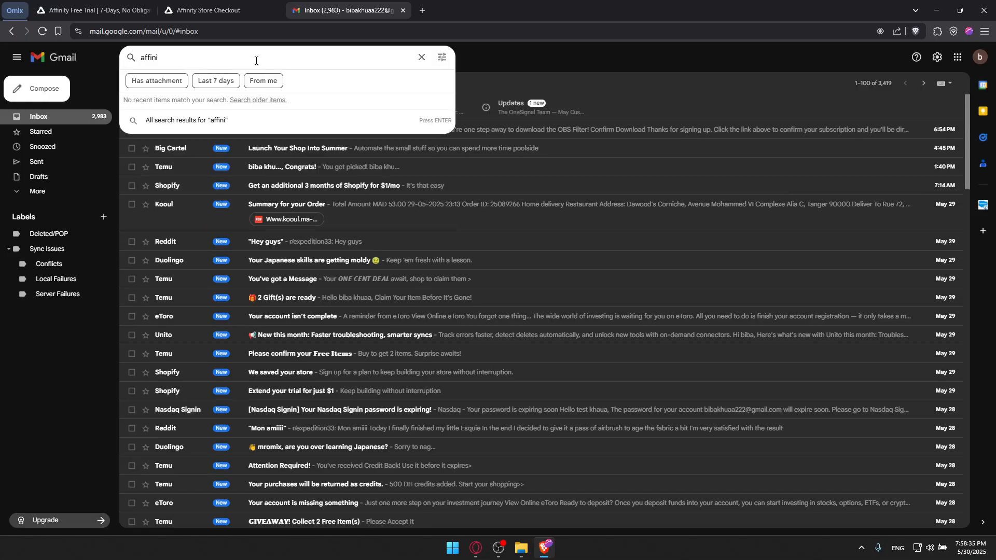
key(BackSpace)
key(BackSpace)
key(BackSpace)
key(BackSpace)
key(BackSpace)
key(BackSpace)
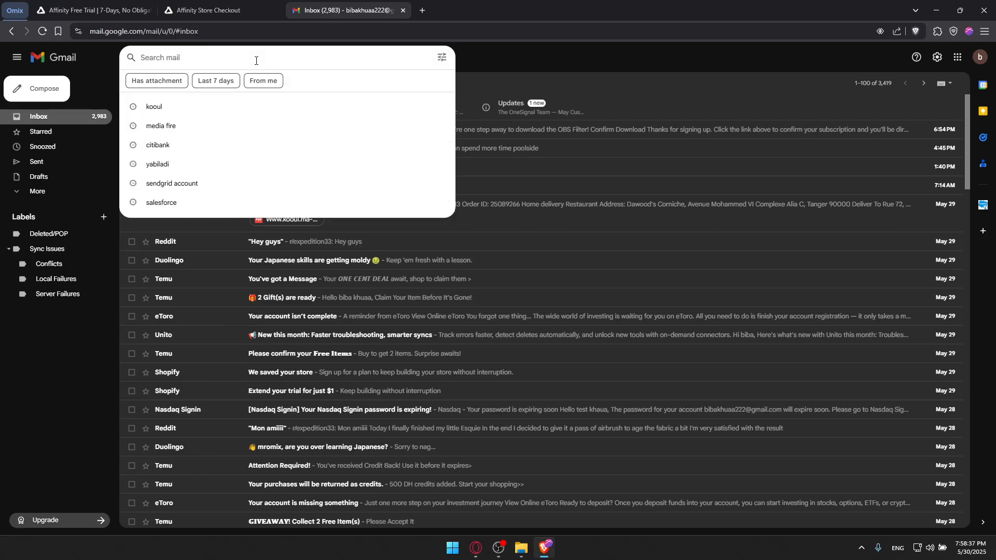
click(572, 79)
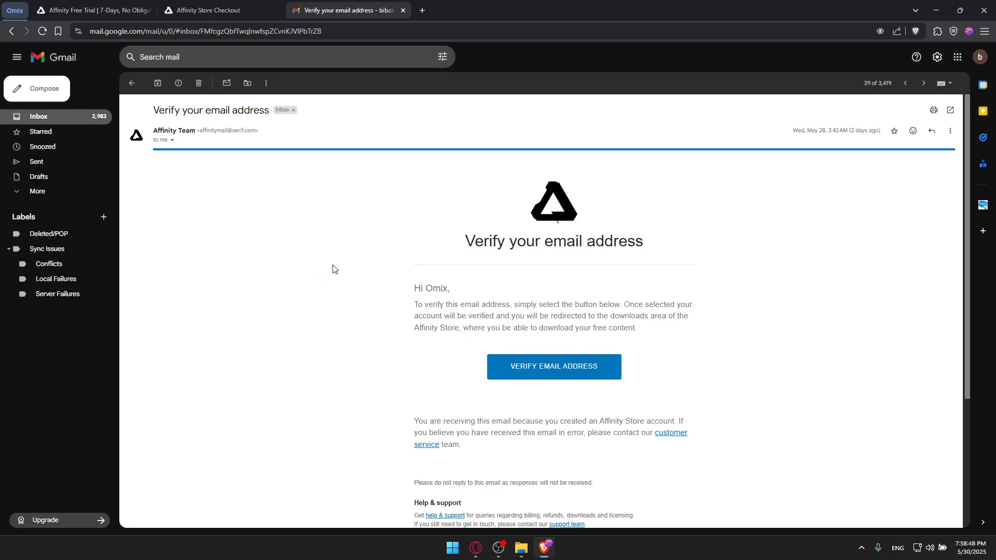
Step: Look over the Affinity "Verify your email address" message and close the Gmail, Affinity checkout and free trial tabs
scroll(334, 268, down, 1)
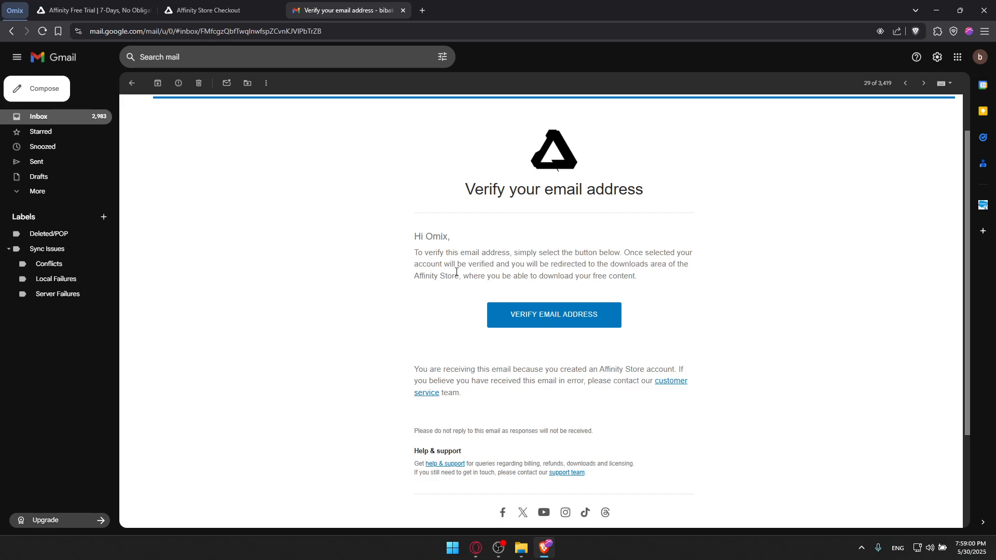
click(402, 8)
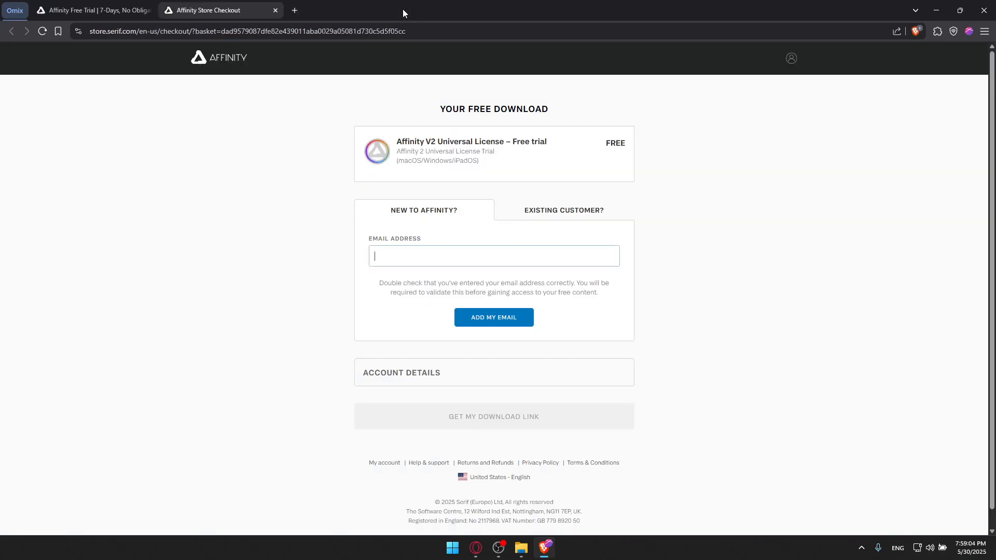
click(294, 10)
click(275, 10)
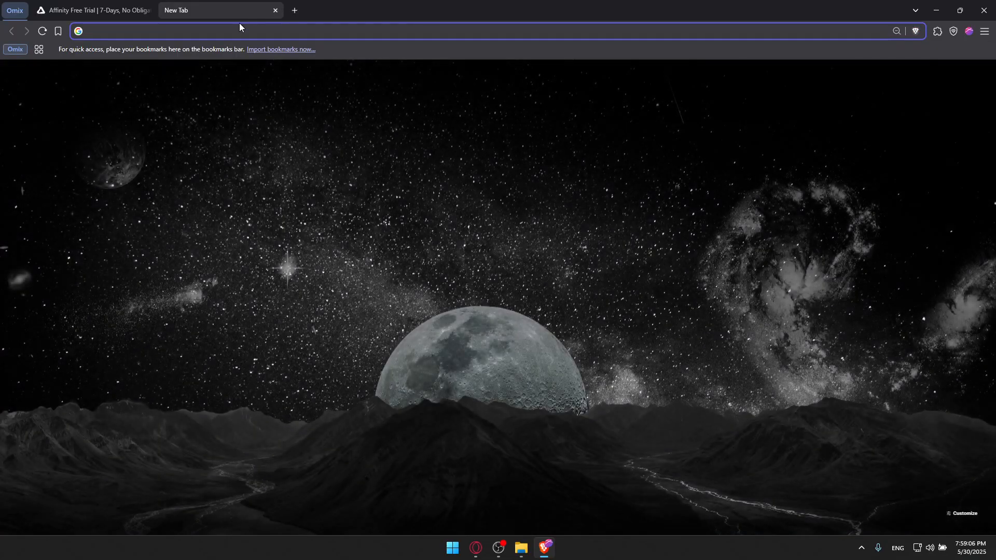
click(148, 11)
Step: Launch Affinity Designer 2 from the system search and continue the trial
key(super)
text(affinity designer 2)
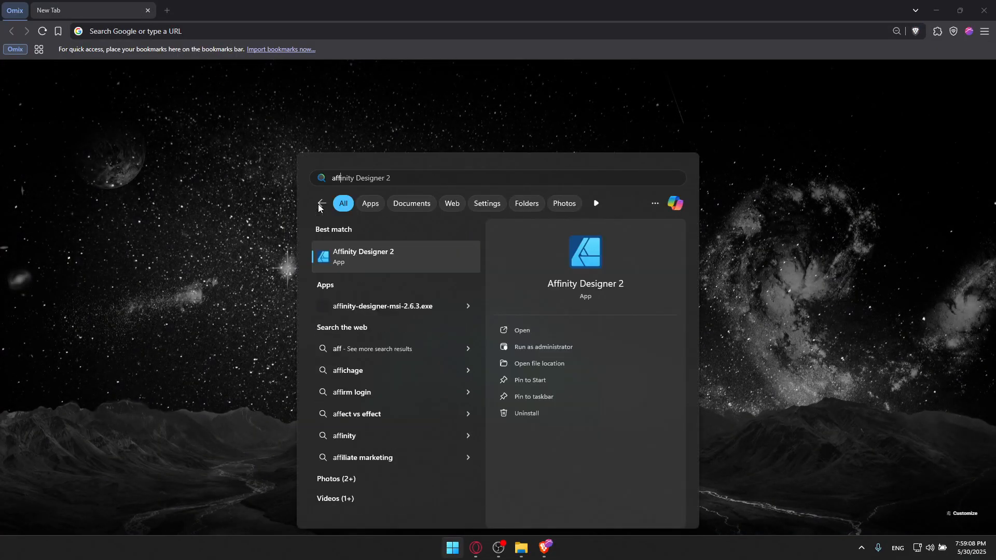
key(Return)
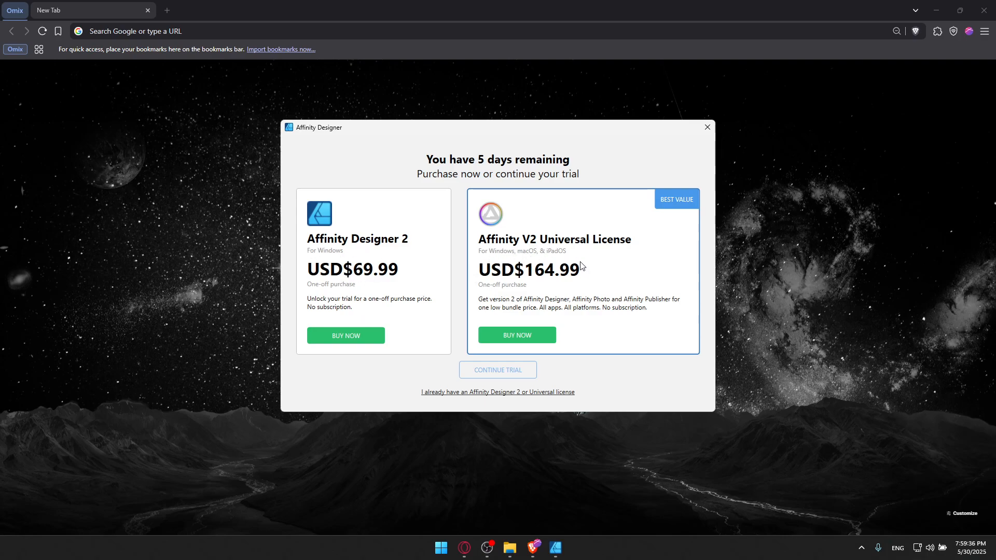
click(501, 371)
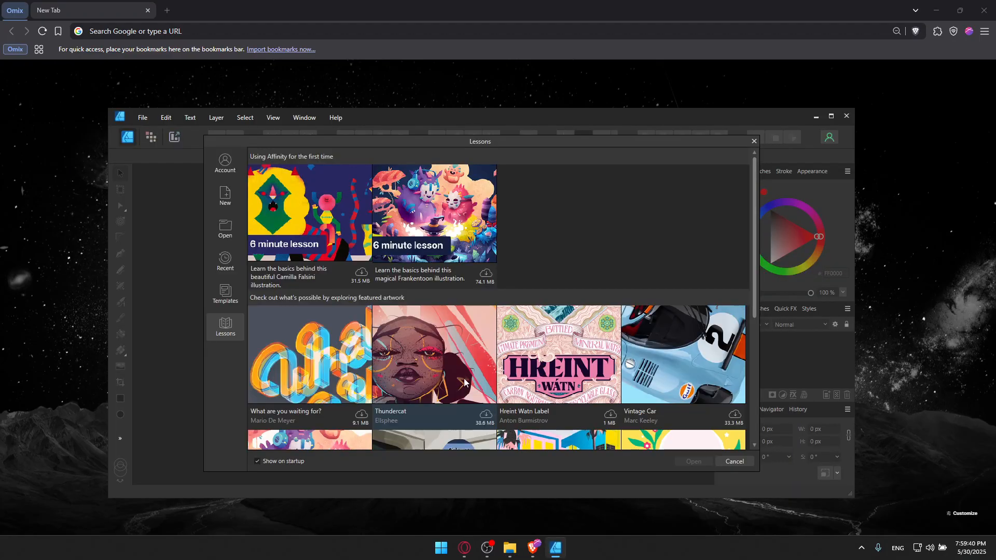
Step: Examine the beginner lessons and the featured artwork samples offered in the Lessons window
scroll(489, 290, down, 5)
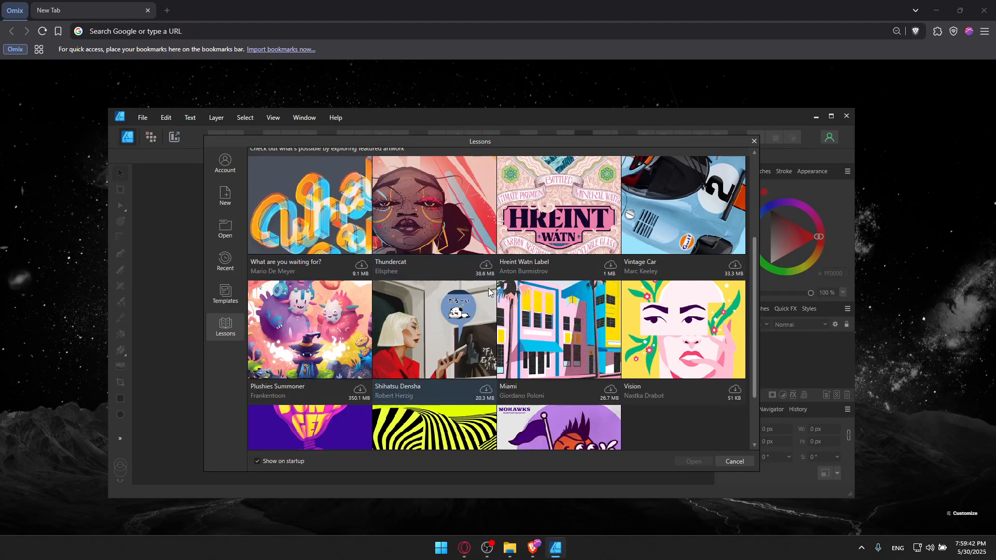
scroll(432, 287, up, 5)
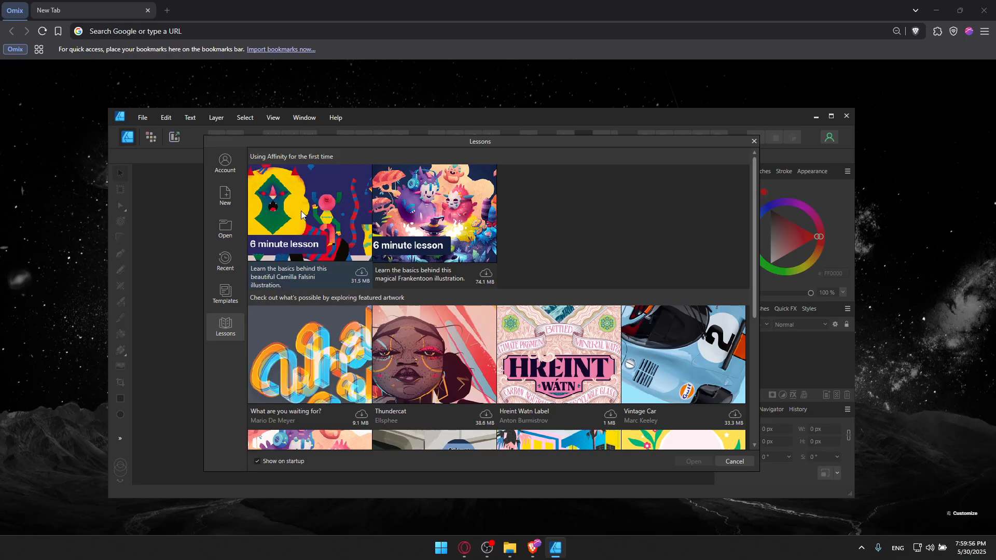
click(317, 228)
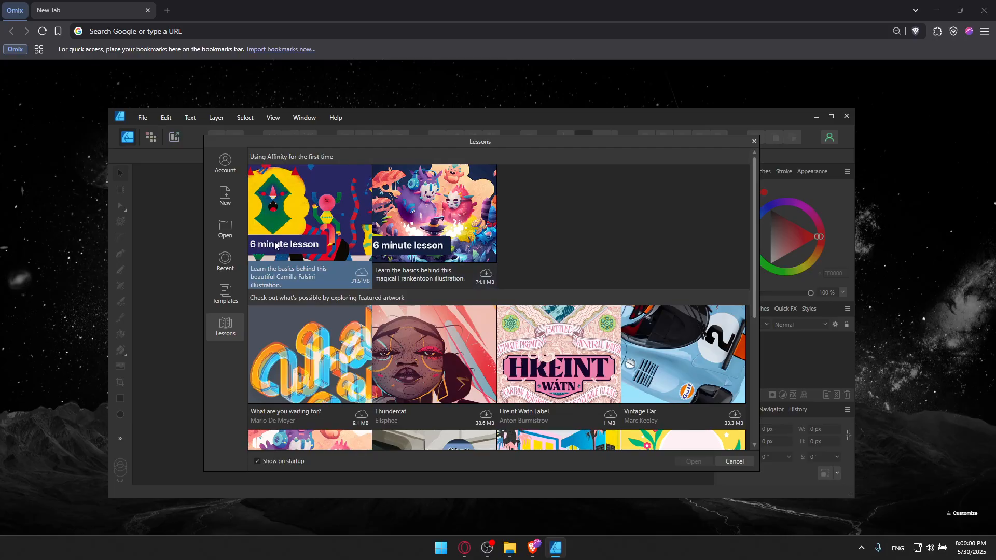
scroll(291, 275, down, 1)
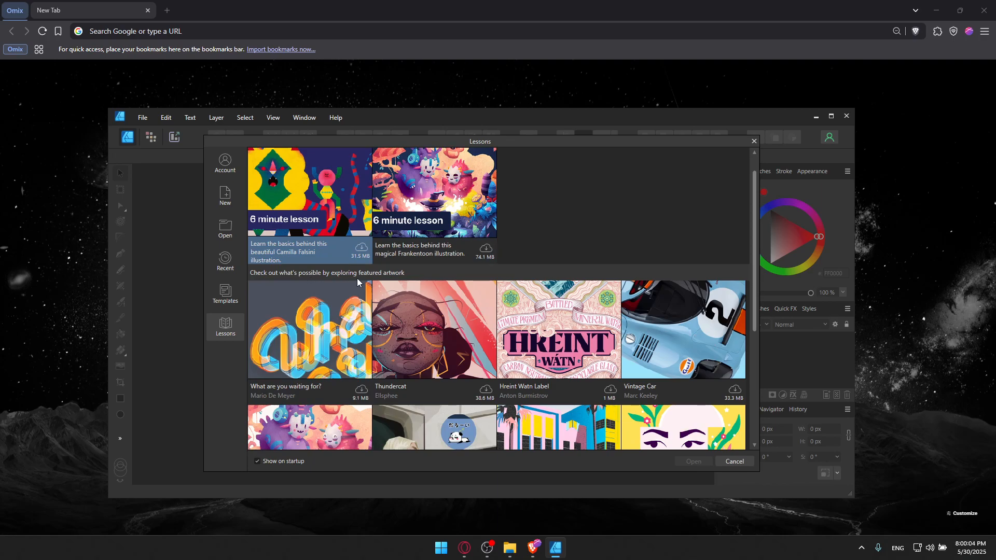
scroll(387, 278, down, 5)
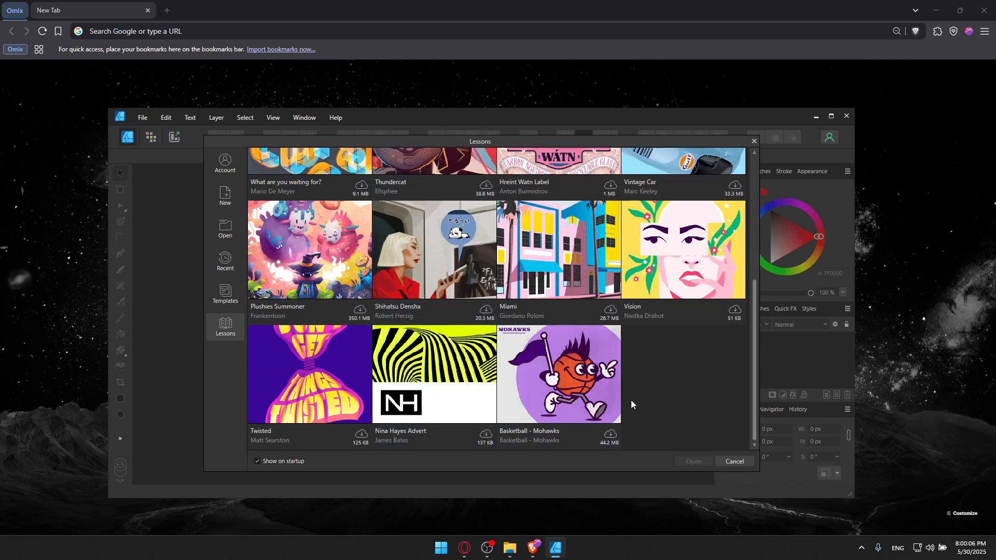
scroll(405, 301, up, 6)
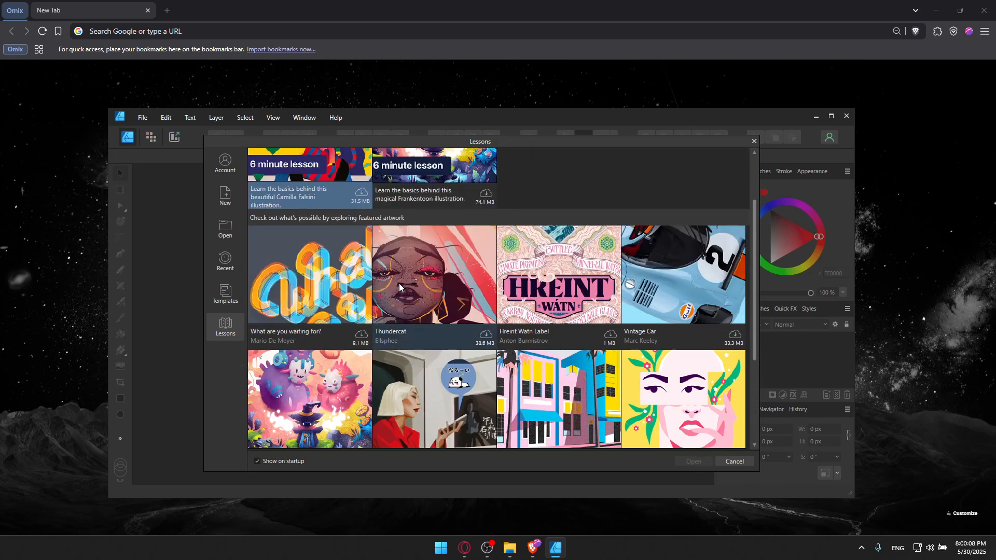
scroll(461, 325, down, 4)
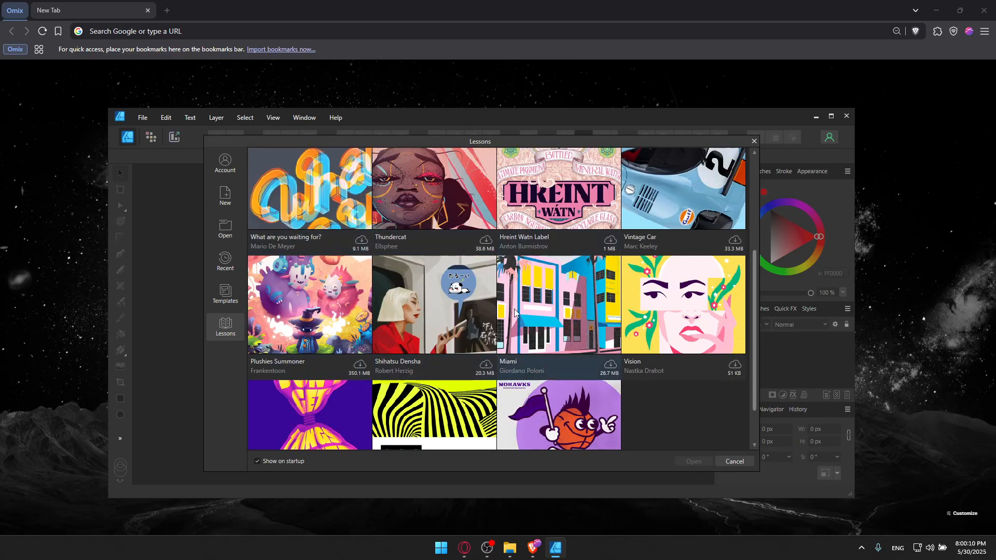
scroll(461, 324, up, 4)
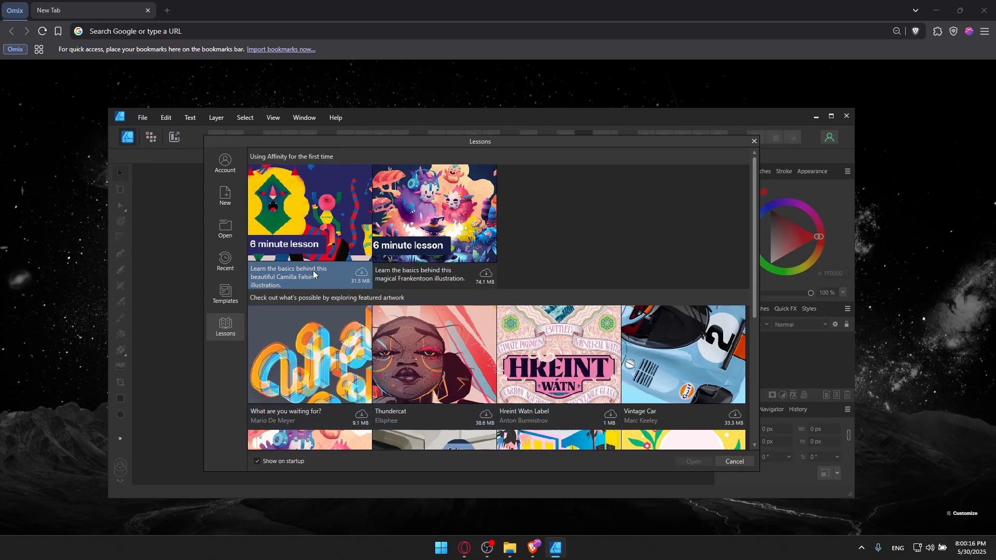
scroll(577, 310, down, 5)
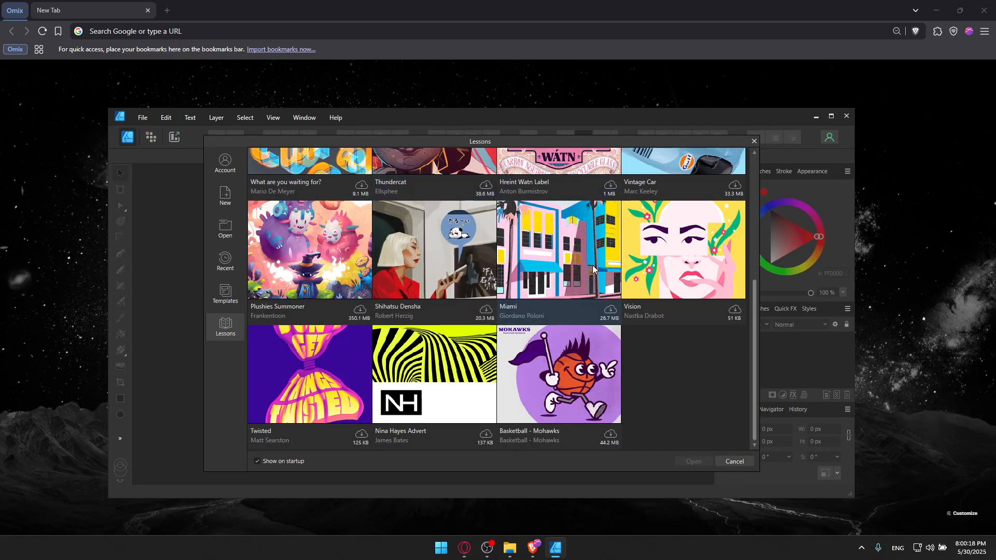
Step: Close the Lessons window and show the Affinity Designer workspace at full screen size
click(755, 139)
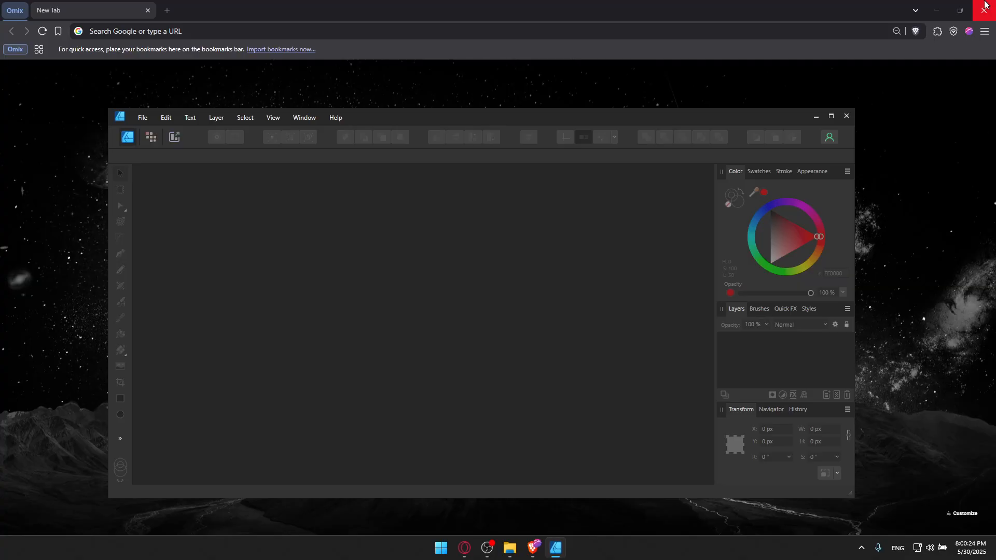
click(943, 4)
click(942, 4)
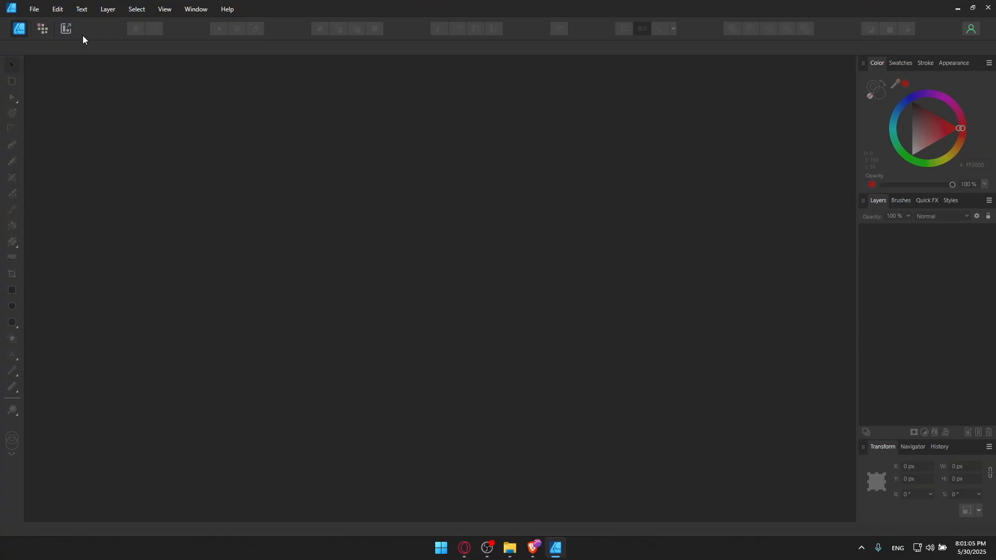
Step: View the Export Persona workspace and return to the Designer Persona
click(66, 28)
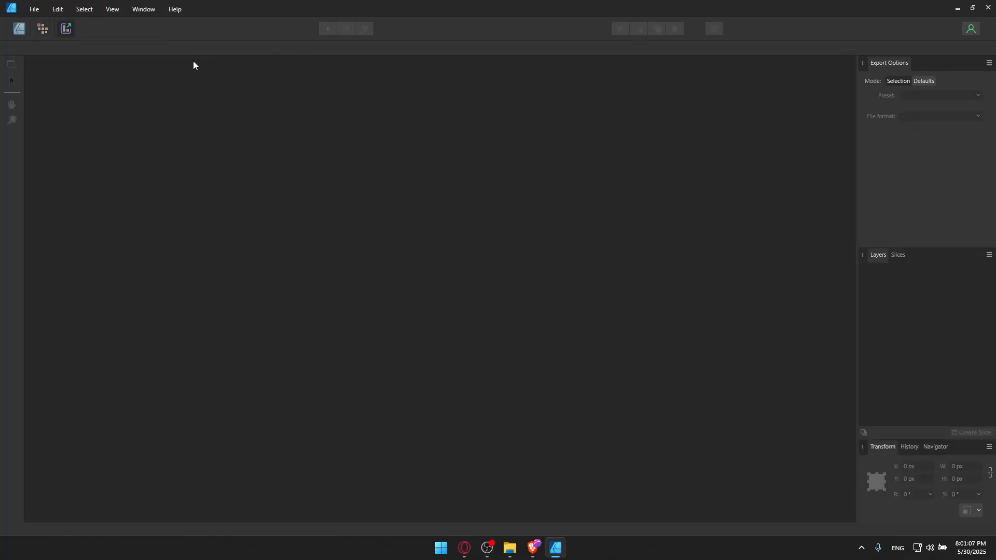
click(19, 30)
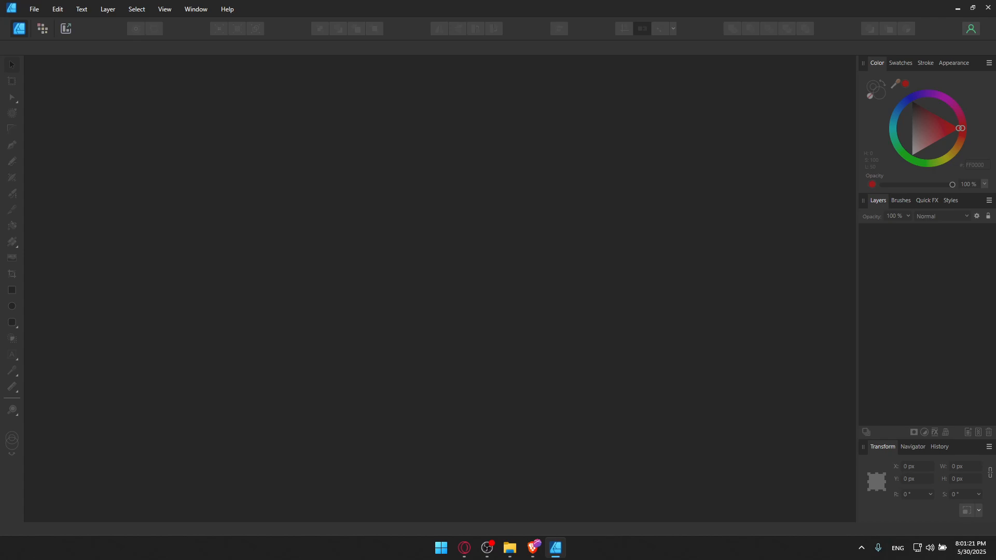
Step: Start a new document, look through the print presets including A4, and choose the Letter preset
click(34, 9)
click(41, 32)
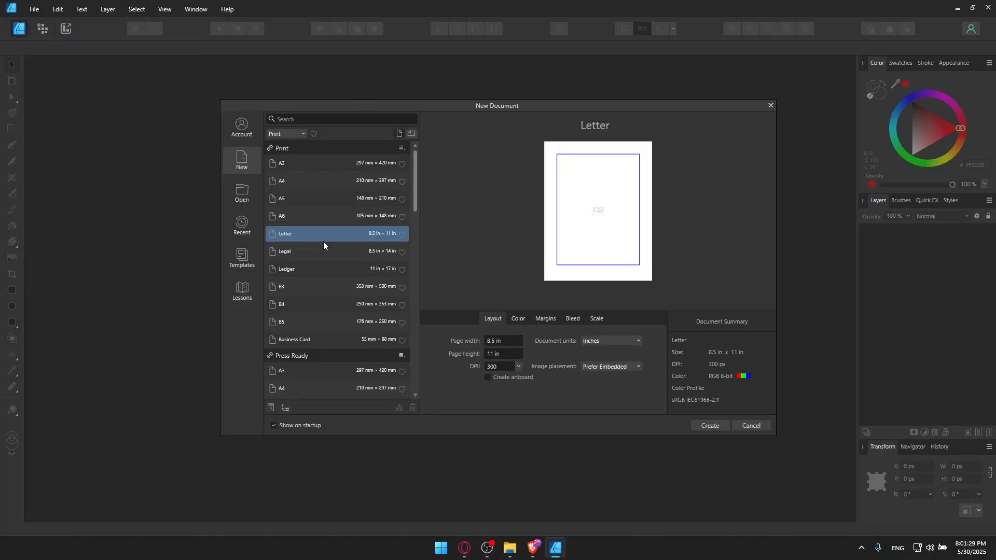
click(298, 185)
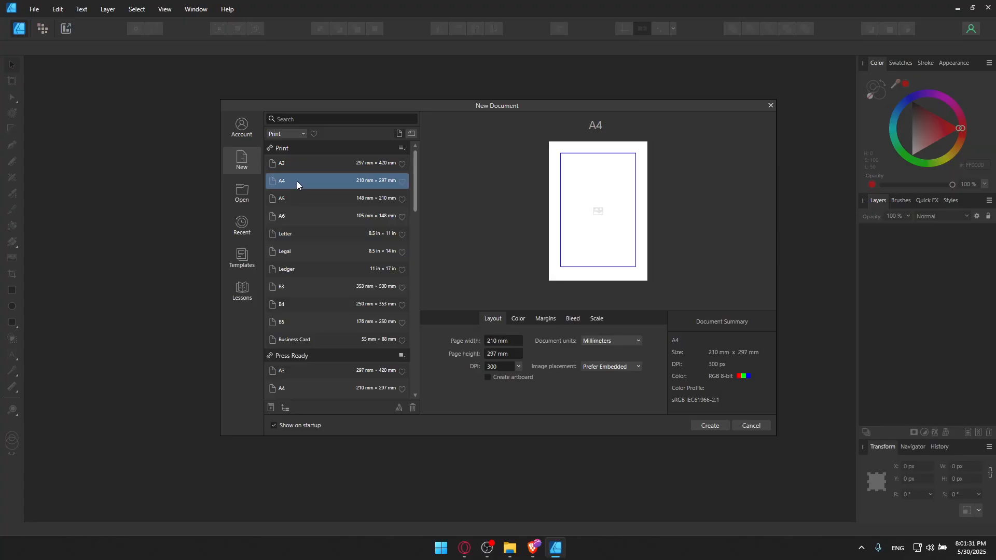
scroll(318, 276, down, 7)
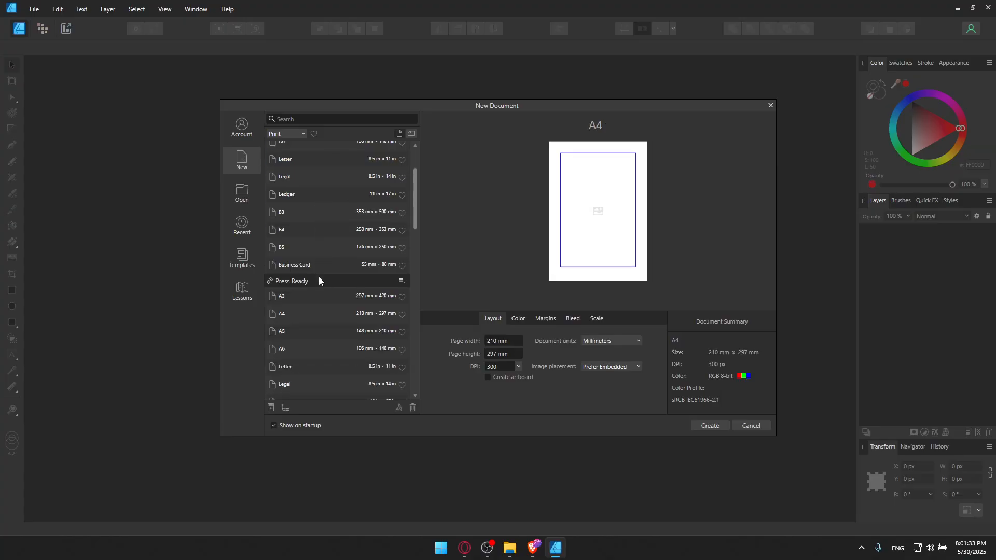
scroll(325, 272, up, 7)
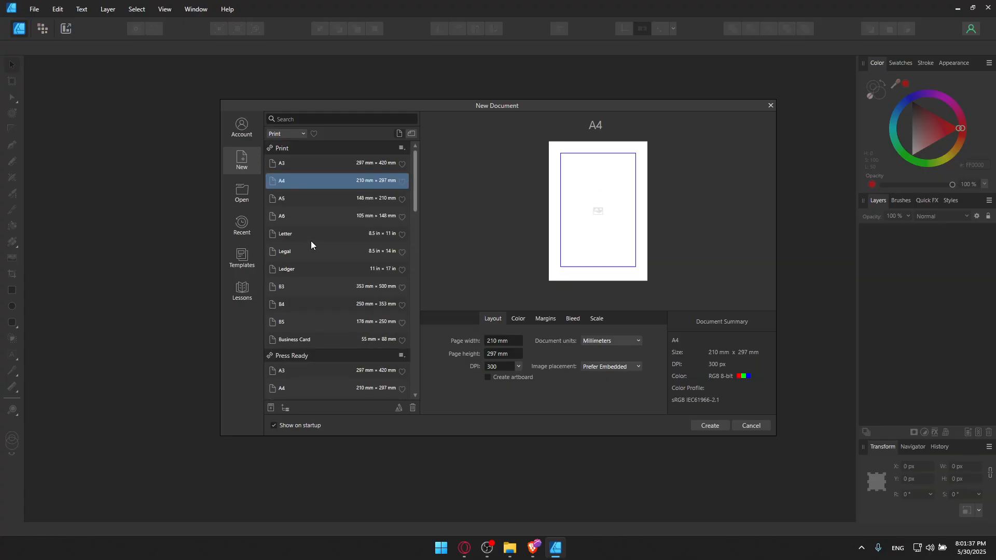
click(310, 238)
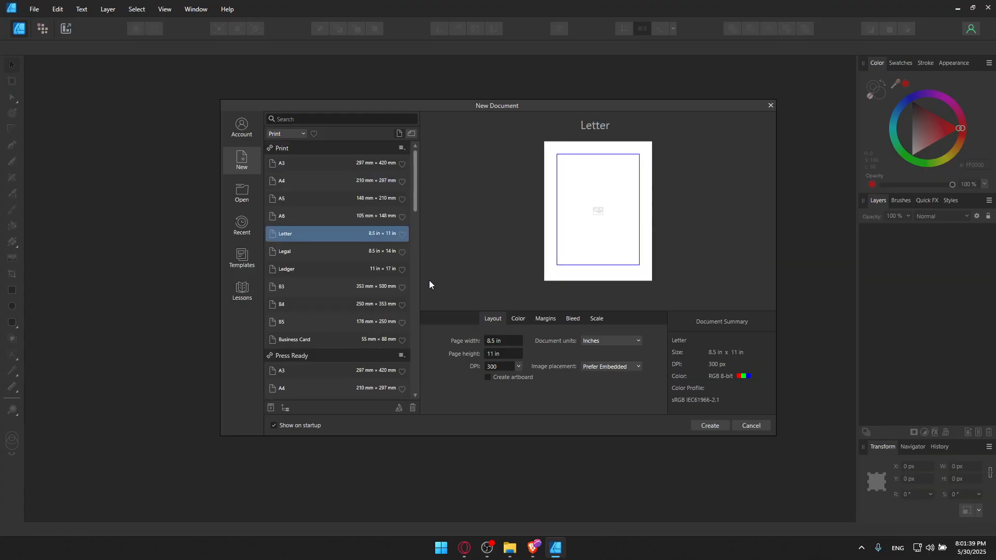
Step: Review the color, margin, bleed and scale settings of the Letter preset, and create the document
click(517, 320)
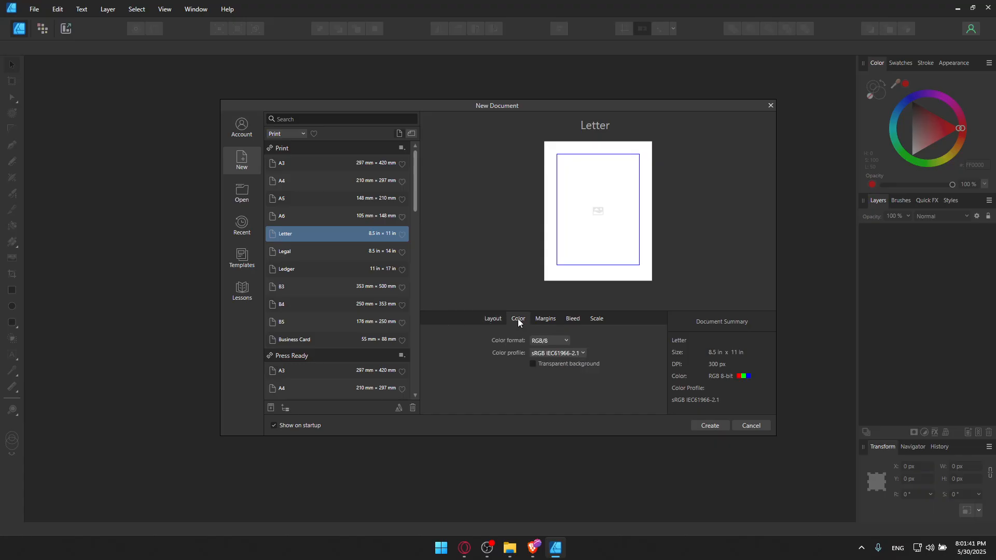
click(543, 323)
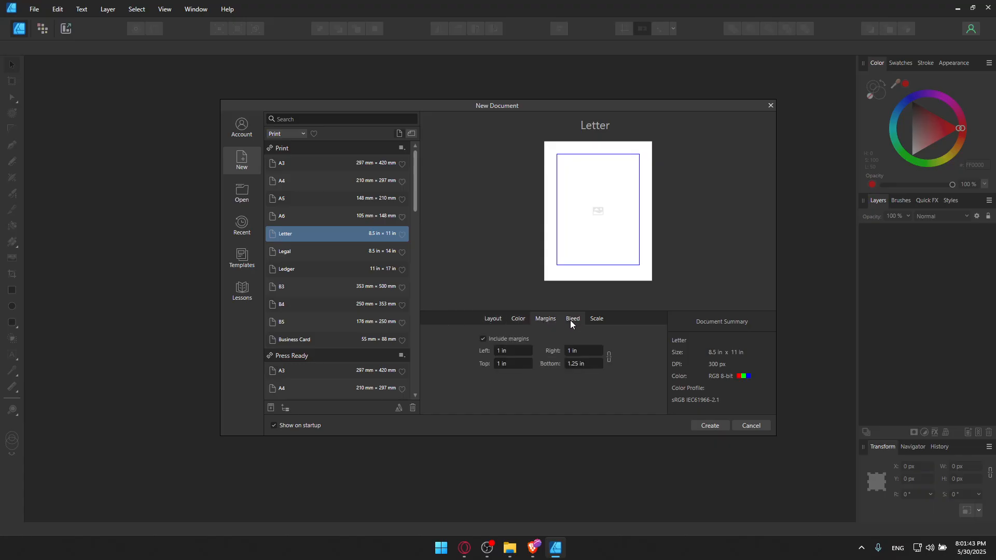
click(574, 319)
click(595, 319)
click(497, 320)
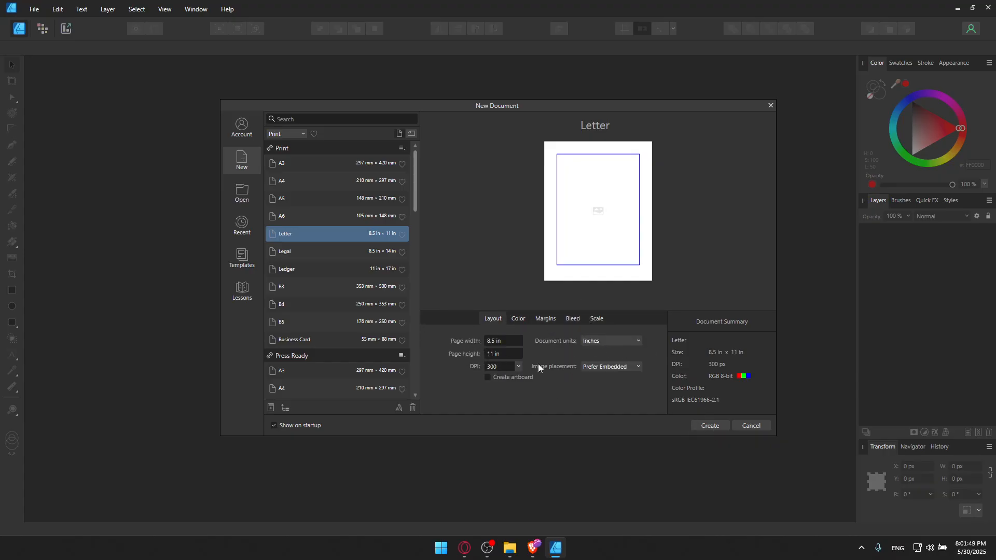
click(694, 425)
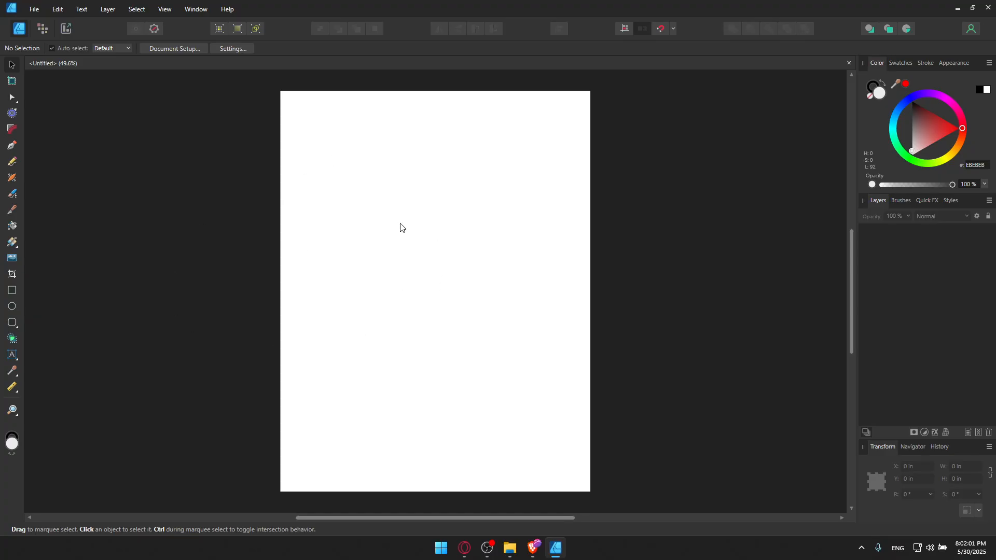
Step: Start another new document and examine the photo, web, device and architectural presets, including XGA and iPad 12.9"
click(35, 8)
click(58, 31)
scroll(310, 232, down, 3)
scroll(310, 233, down, 5)
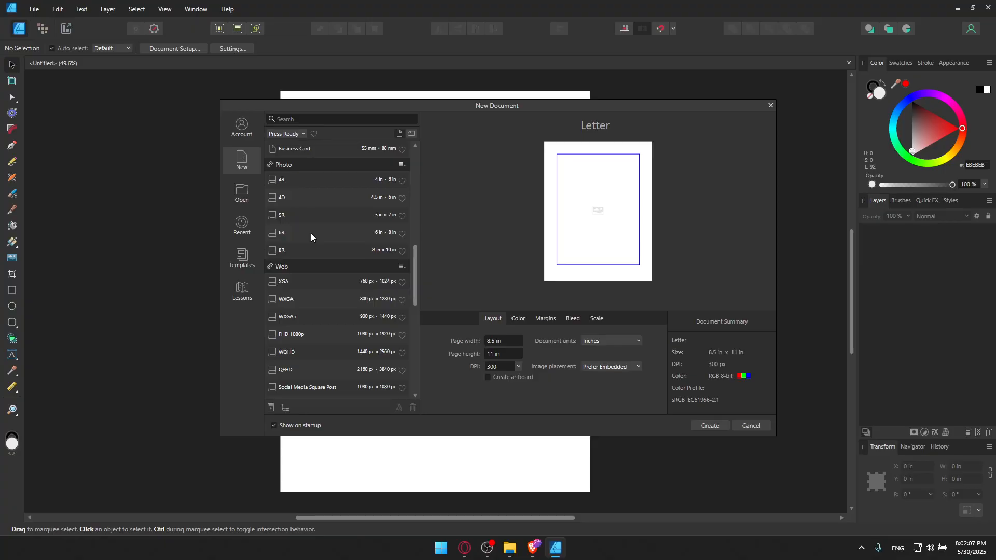
scroll(312, 234, down, 3)
click(306, 232)
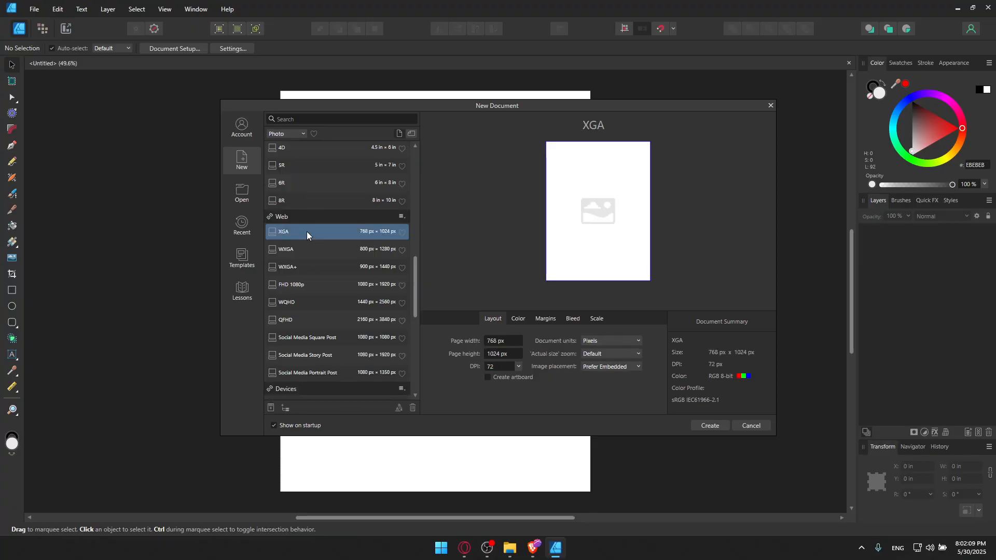
scroll(311, 258, down, 1)
scroll(353, 248, down, 4)
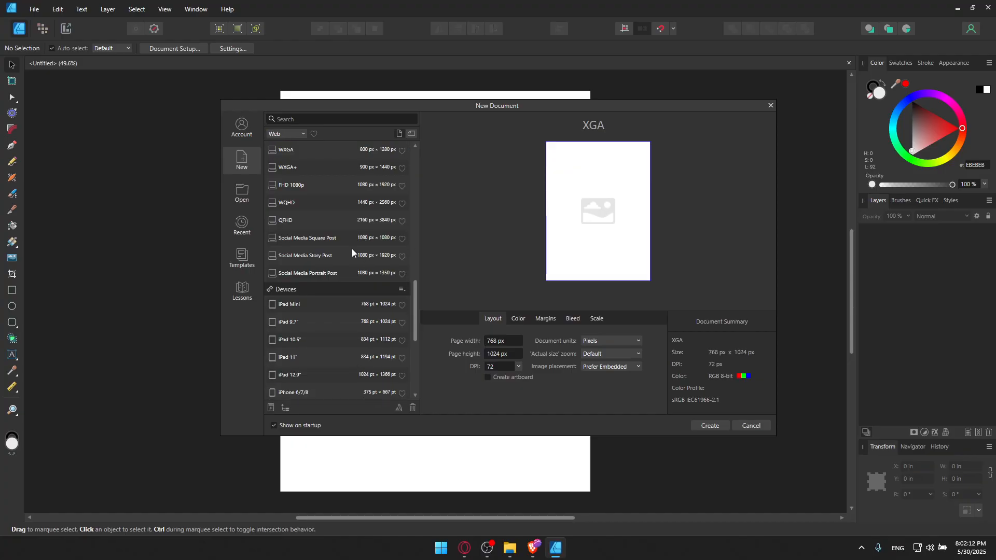
scroll(306, 197, down, 1)
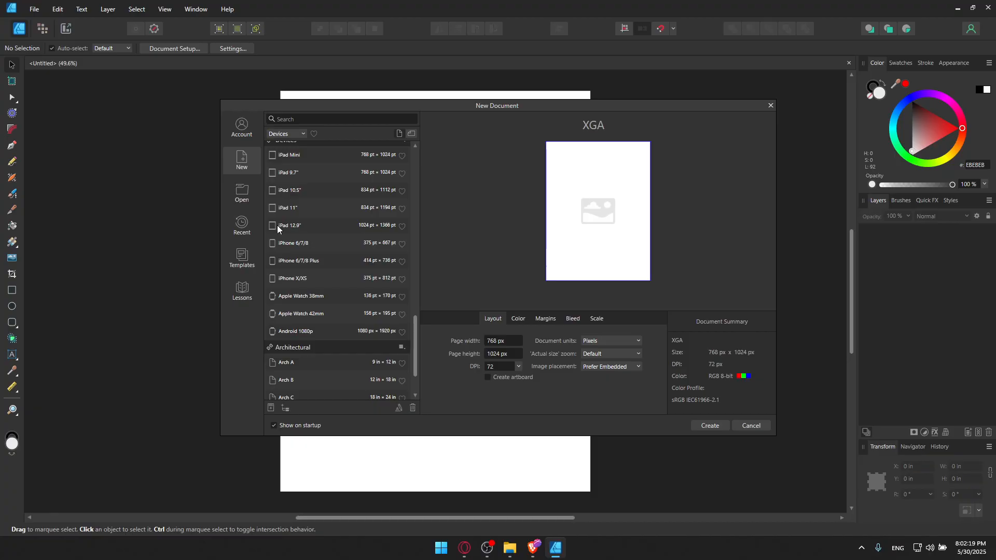
click(310, 210)
click(309, 230)
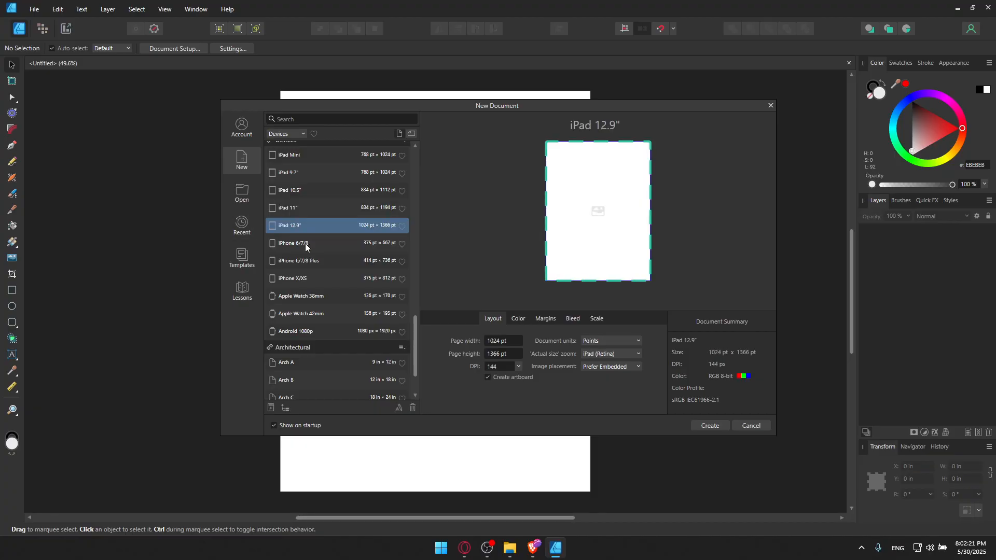
scroll(310, 256, down, 2)
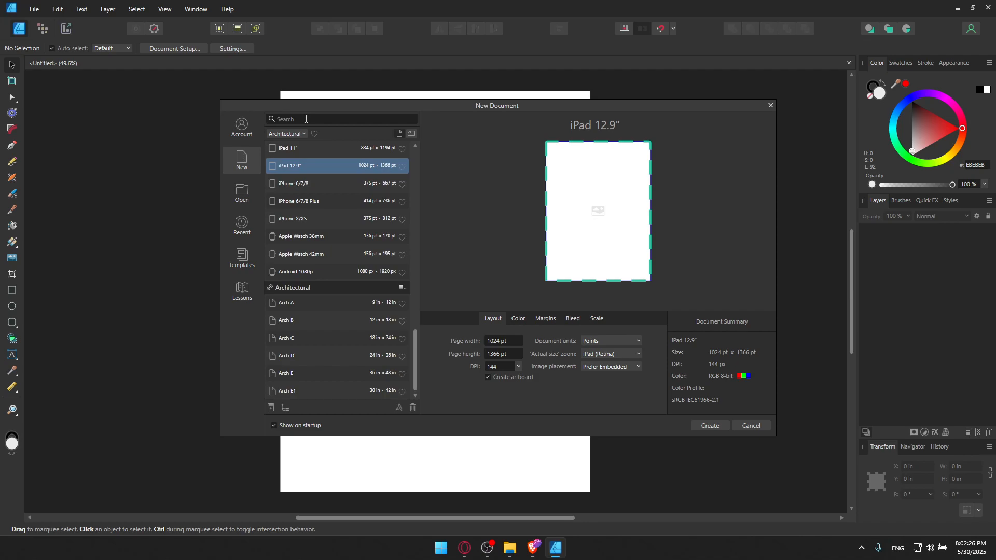
Step: Search the document presets for "web" and clear the search
text(web)
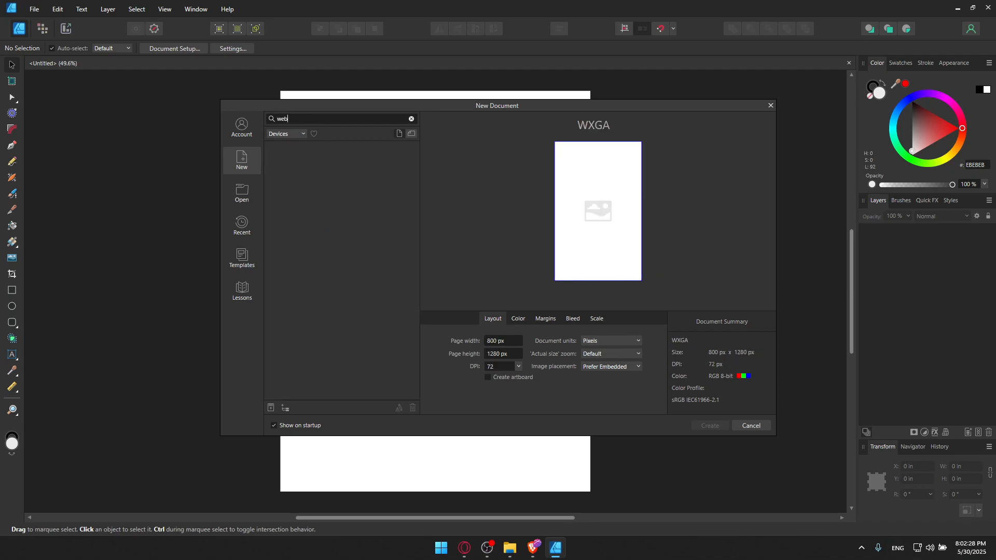
click(297, 135)
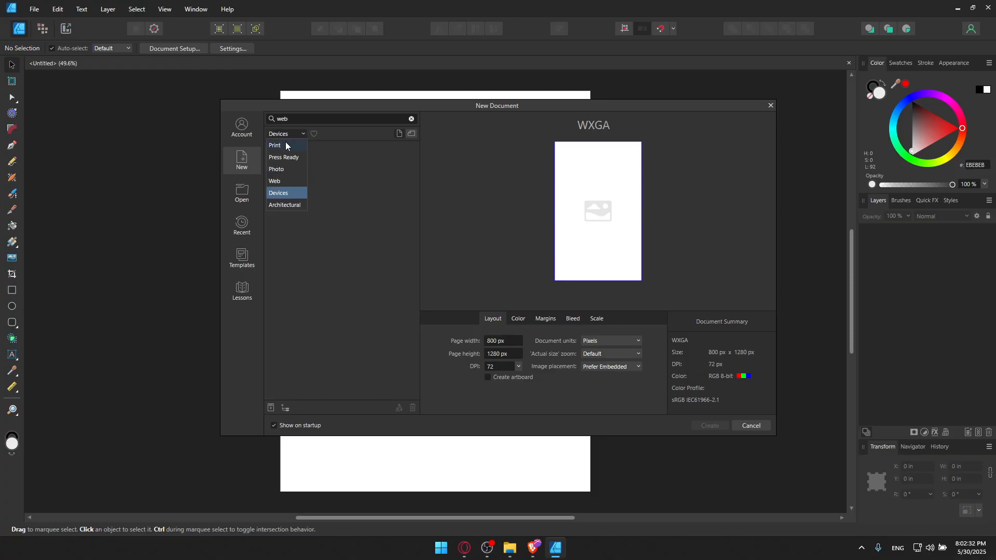
click(409, 119)
click(411, 119)
Step: Go to the Web preset category and choose the FHD 1080p preset
click(290, 134)
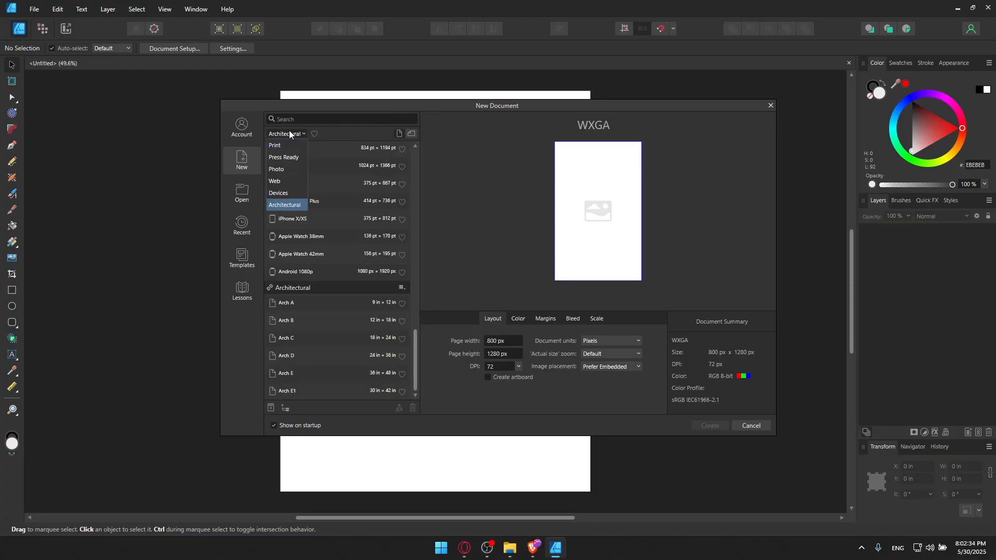
click(282, 193)
click(287, 136)
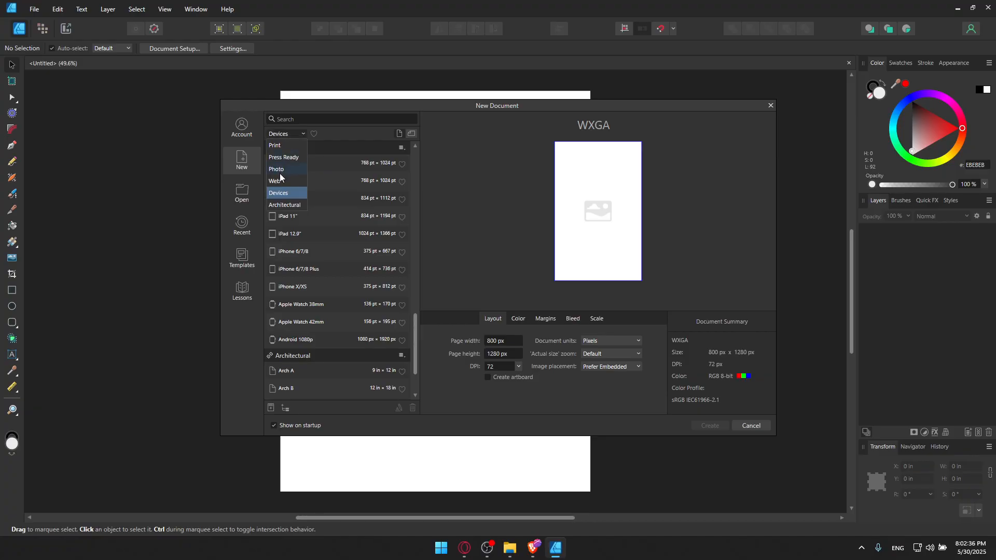
click(275, 181)
scroll(324, 241, up, 1)
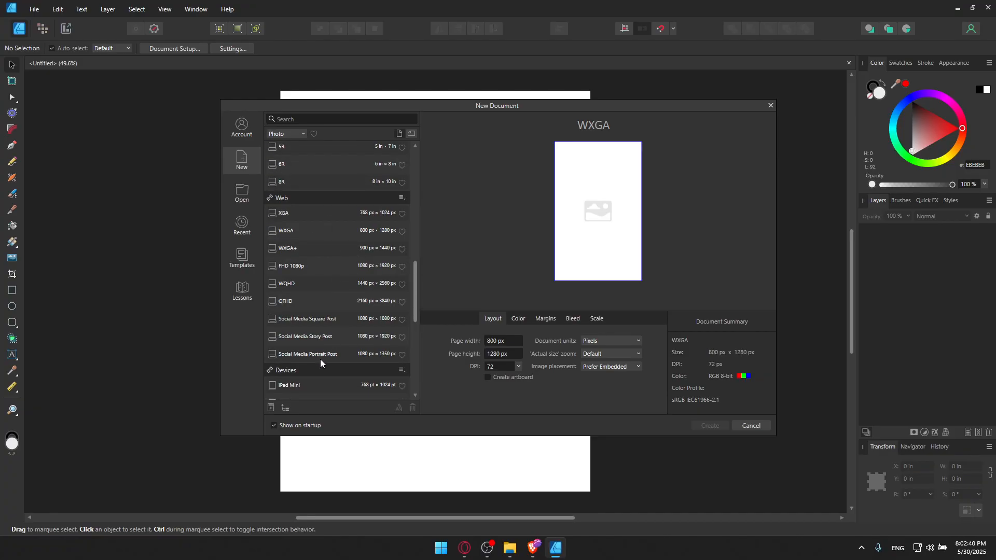
click(327, 266)
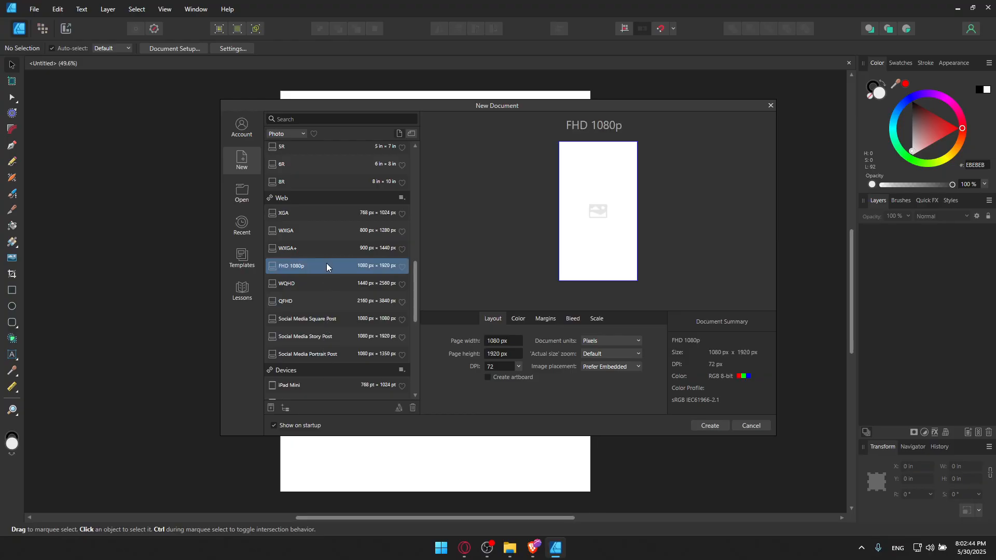
Step: Set the page width to 1920 px and the height to 1080 px, and create the document
click(494, 342)
text(1920)
click(489, 355)
text(1)
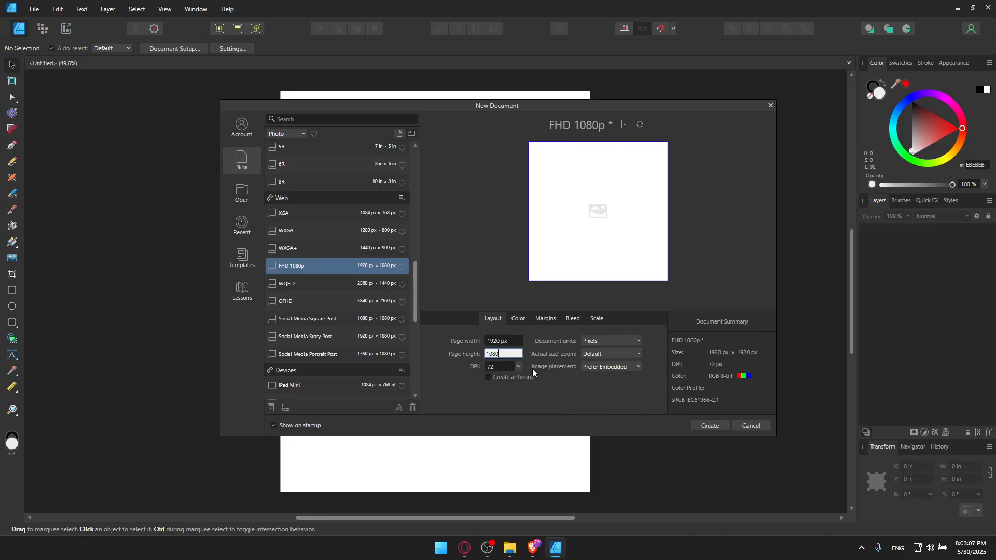
text(080)
key(Return)
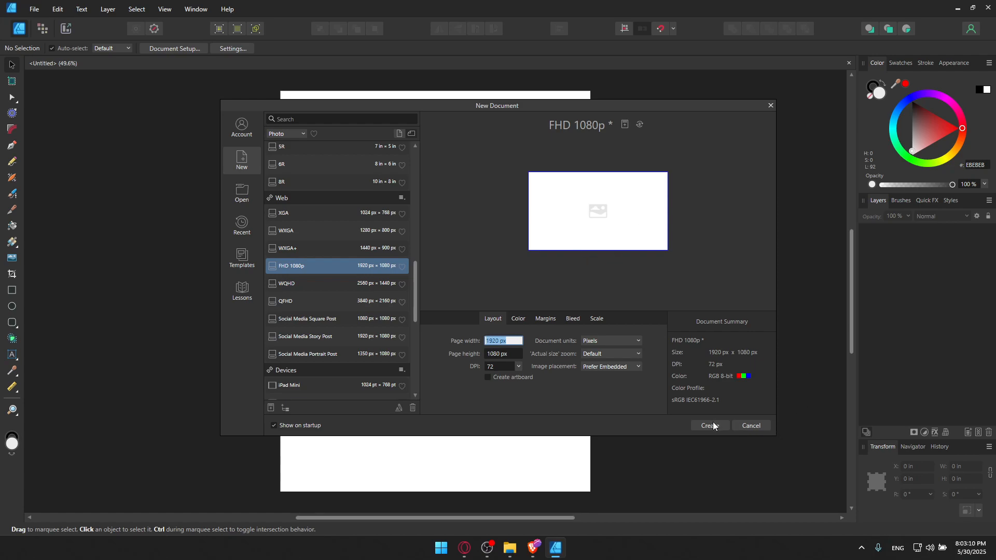
click(711, 425)
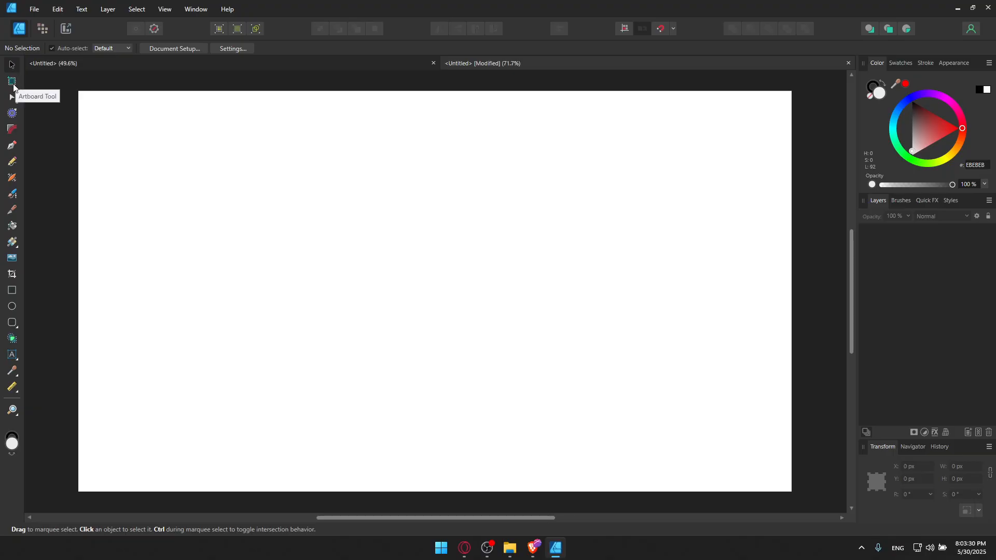
Step: Draw an artboard about 1155 by 684 px in the middle of the page with the Artboard tool
click(12, 82)
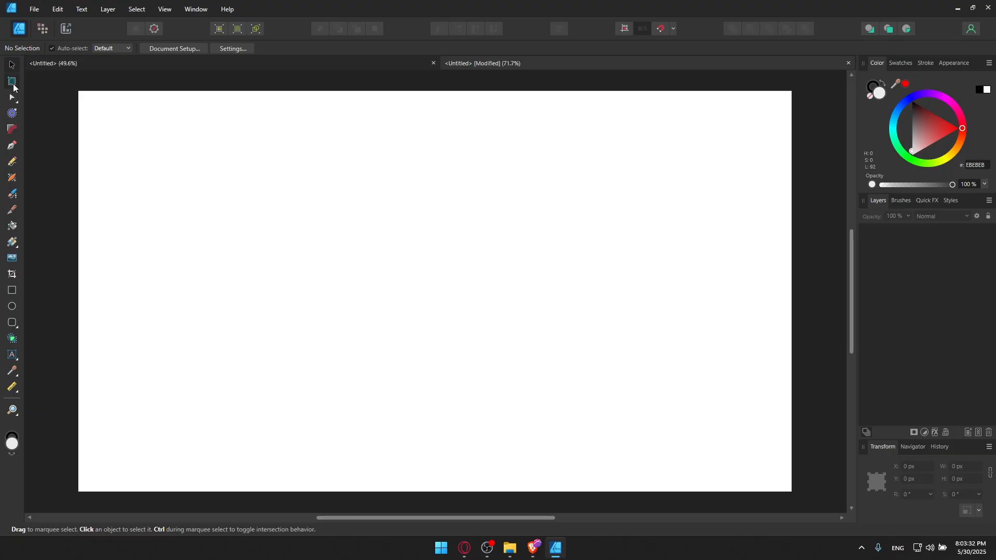
drag(246, 159, 676, 413)
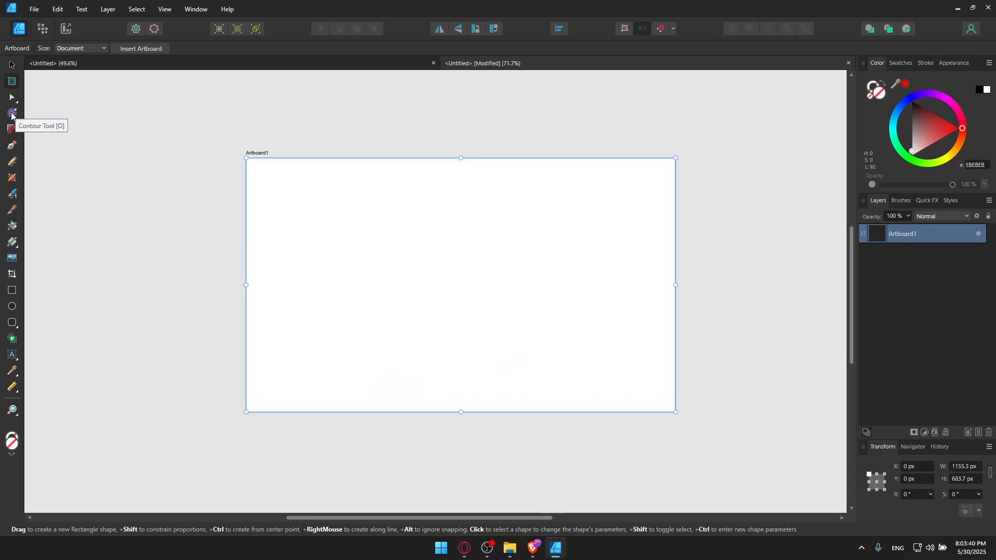
Step: Apply a contour of about 88 px around the artboard and round its upper-left corner with the Corner tool
click(12, 113)
drag(384, 265, 431, 218)
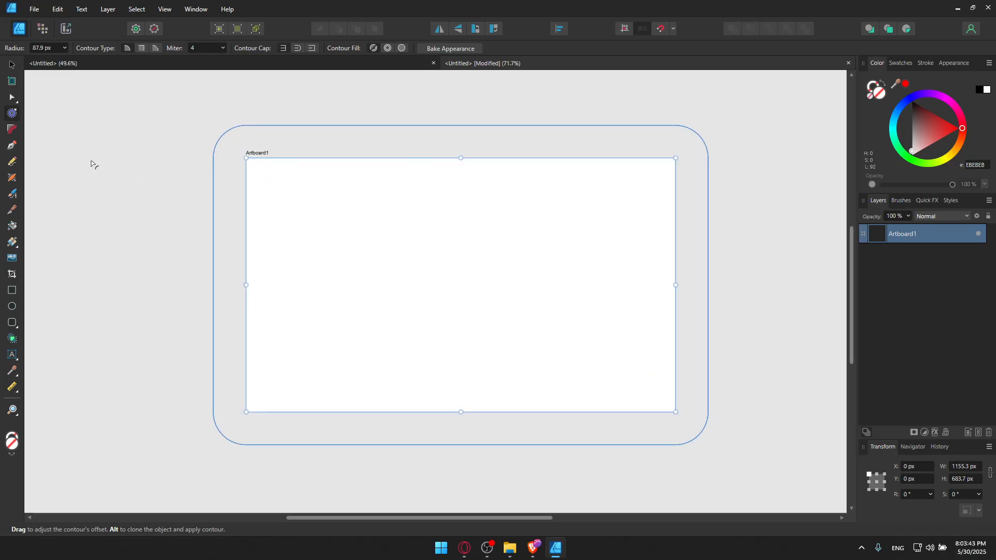
click(12, 129)
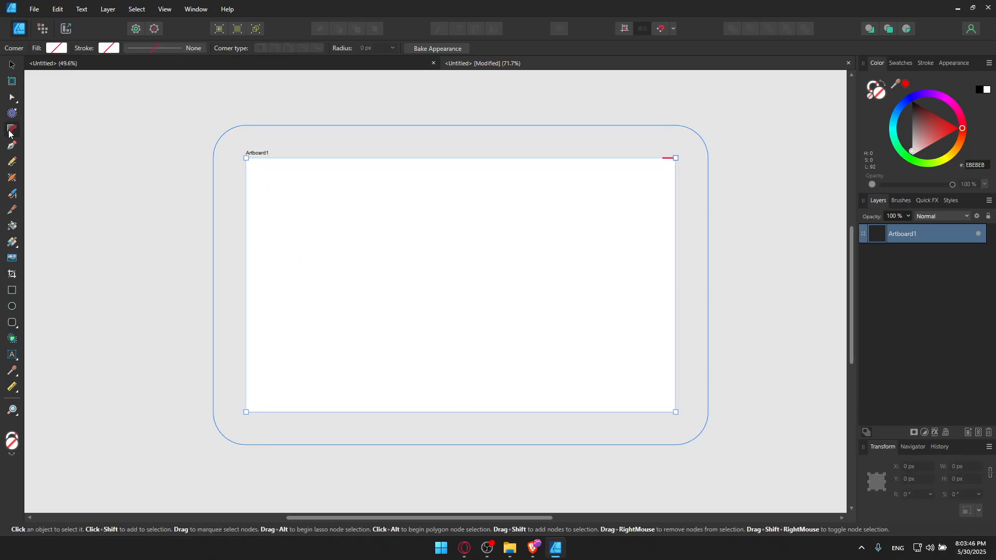
drag(246, 158, 241, 178)
Step: Draw a small looping scribble in the upper-left part of the artboard with the Pen tool
key(p)
mouse_move(352, 218)
mouse_down()
mouse_move(400, 292)
mouse_move(387, 286)
mouse_move(386, 204)
mouse_move(357, 284)
mouse_move(324, 288)
mouse_up()
click(343, 216)
Step: Sketch two X shapes and a short arc across the middle of the artboard with the Pencil tool
click(13, 162)
drag(419, 231, 457, 296)
drag(453, 233, 408, 300)
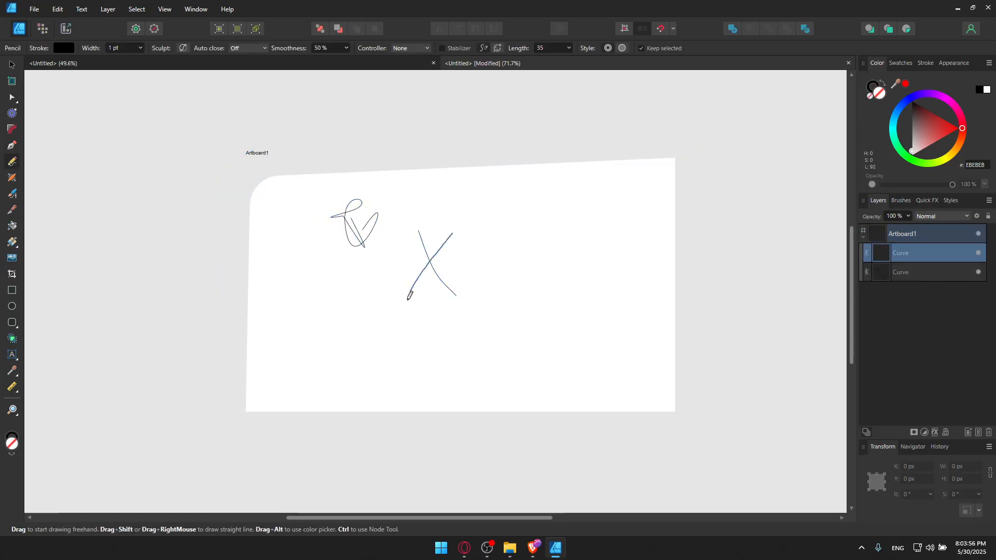
drag(478, 263, 538, 310)
drag(532, 231, 497, 332)
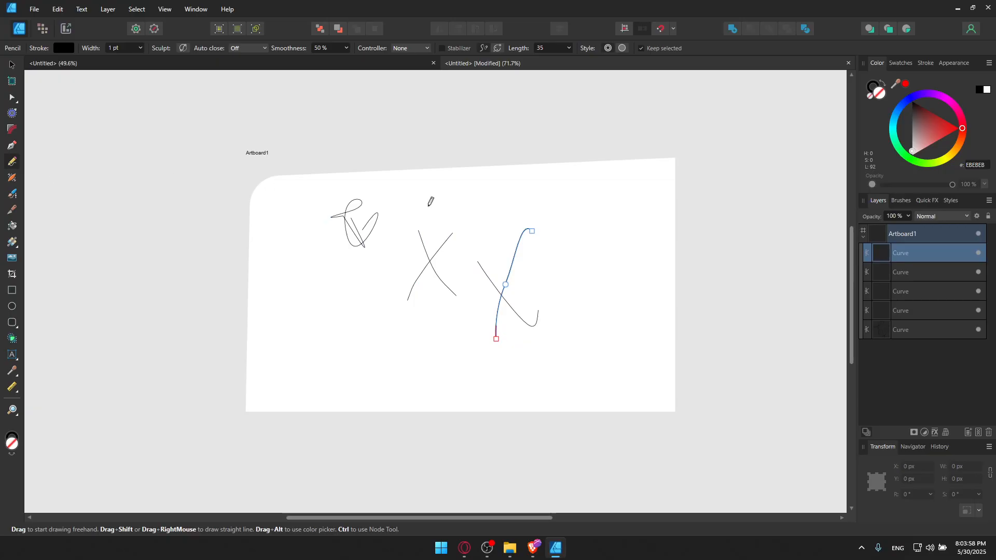
mouse_move(532, 232)
mouse_down()
mouse_move(527, 215)
mouse_move(493, 209)
mouse_move(489, 282)
mouse_move(506, 301)
mouse_move(390, 337)
mouse_up()
Step: Try the Stroke Width tool on the right X, and paint thick black 16 px brush strokes beside the left X
click(16, 178)
mouse_move(338, 235)
mouse_down()
mouse_move(516, 325)
mouse_move(540, 306)
mouse_up()
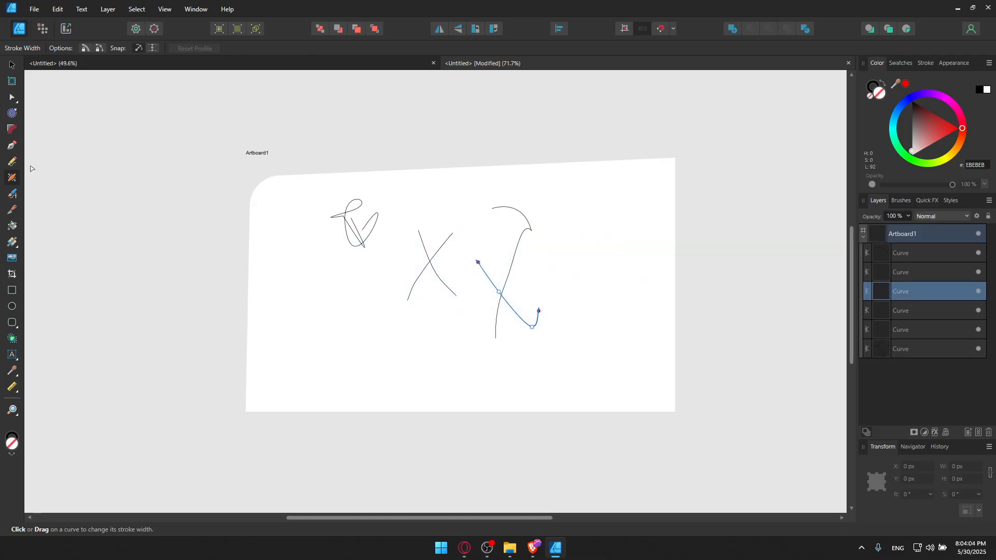
click(12, 194)
drag(371, 221, 452, 328)
mouse_move(327, 288)
mouse_down()
mouse_move(363, 282)
mouse_move(426, 336)
mouse_up()
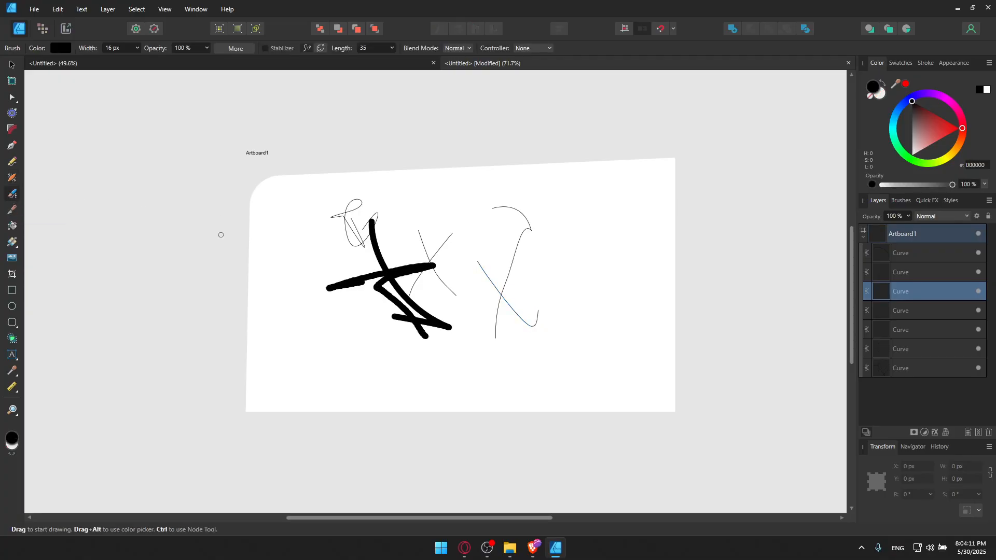
Step: Cut across the thick brush strokes and thin curves several times with the Knife tool
click(12, 210)
drag(326, 145, 243, 339)
drag(338, 151, 508, 452)
drag(323, 325, 655, 212)
mouse_move(228, 249)
mouse_down()
mouse_move(260, 239)
mouse_move(699, 391)
mouse_up()
drag(289, 247, 557, 246)
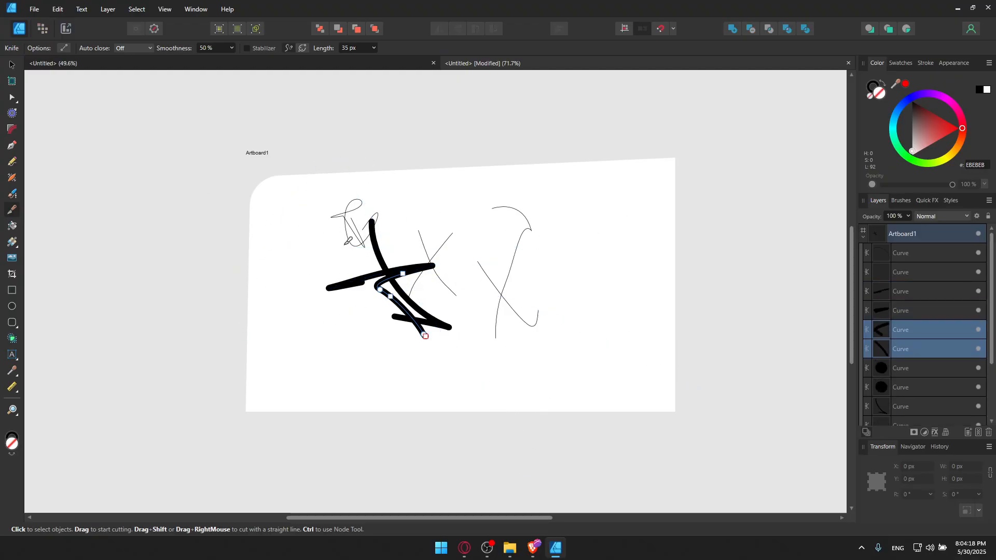
mouse_move(382, 292)
mouse_down()
mouse_move(361, 323)
mouse_move(366, 308)
mouse_move(347, 320)
mouse_up()
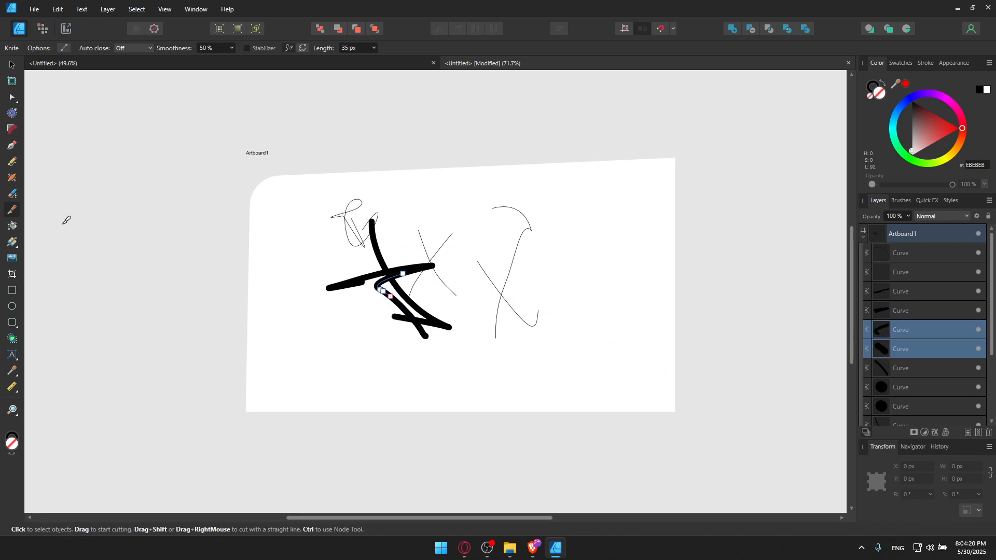
Step: Try the Vector Flood Fill tool and apply linear gradient fills across the selected thick curves with the Gradient tool
click(15, 223)
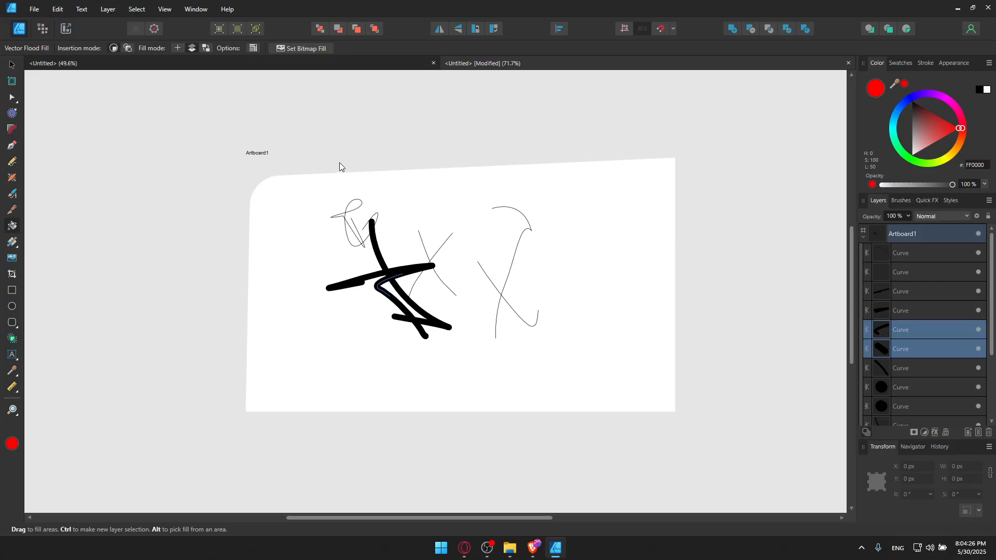
click(12, 242)
drag(285, 253, 346, 319)
drag(332, 271, 273, 336)
drag(290, 277, 373, 366)
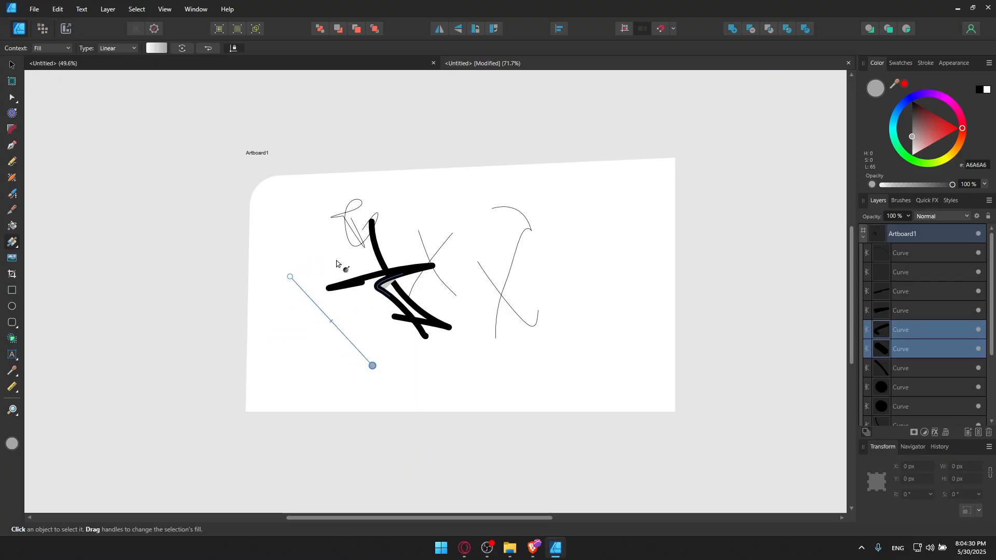
drag(384, 265, 432, 352)
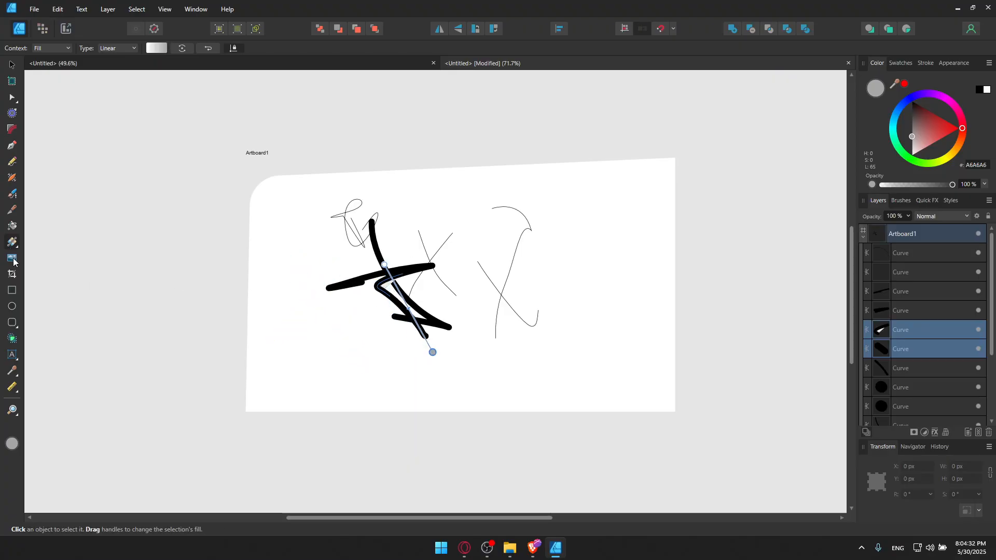
Step: Try the Vector Crop tool on the scribble and the curves around the thick strokes
key(ctrl+o)
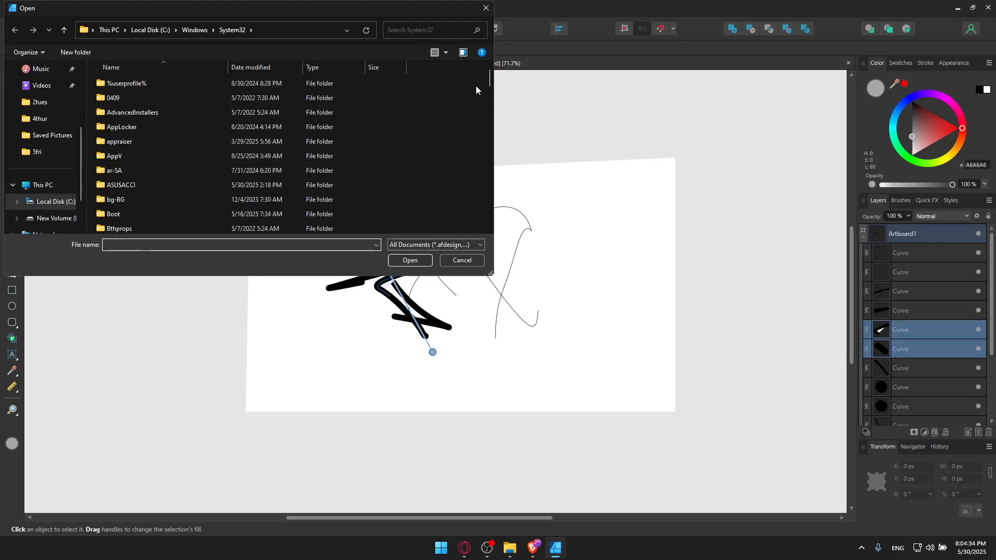
click(487, 8)
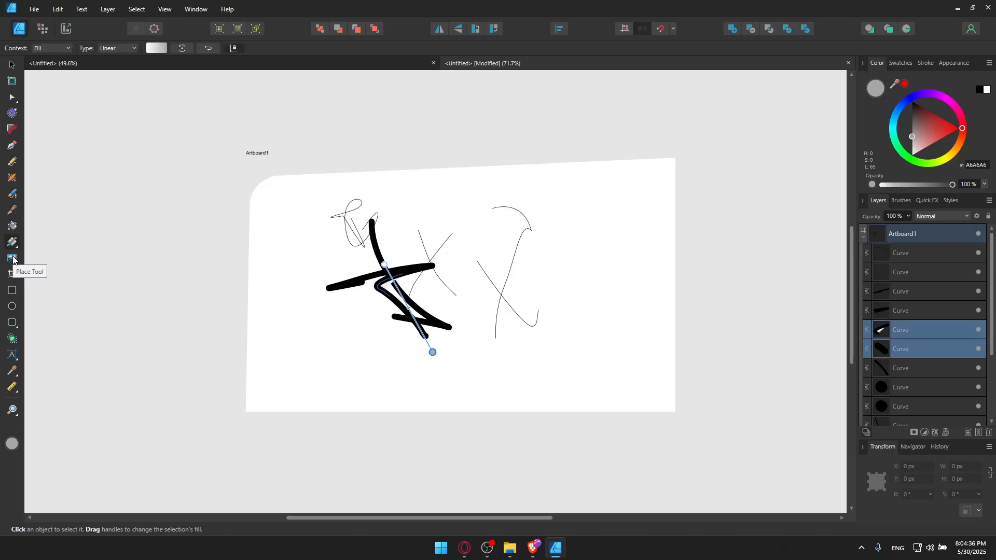
click(14, 278)
drag(327, 176, 471, 324)
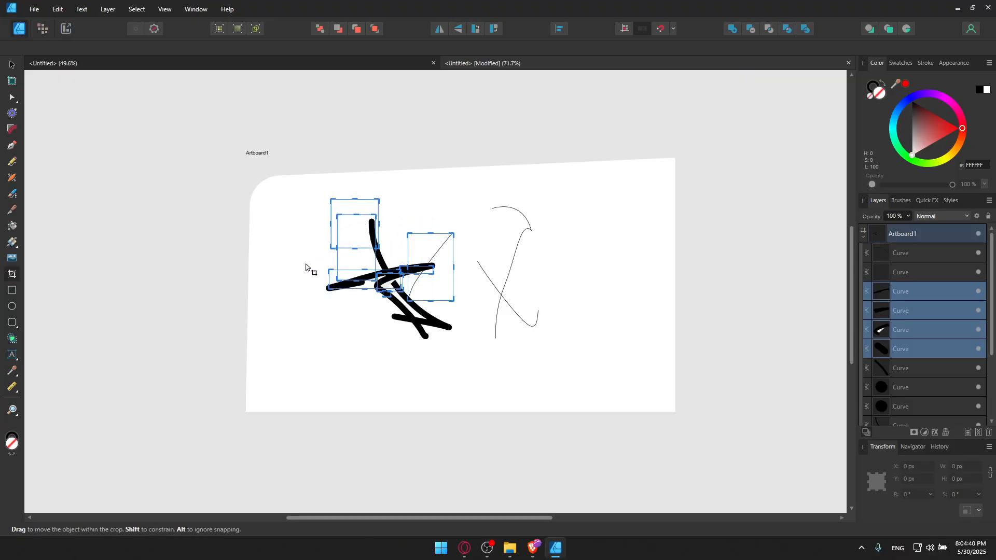
mouse_move(360, 240)
mouse_down()
mouse_move(340, 237)
mouse_move(313, 273)
mouse_move(295, 276)
mouse_move(288, 259)
mouse_move(296, 287)
mouse_move(362, 272)
mouse_move(350, 323)
mouse_move(372, 350)
mouse_up()
Step: Draw a rectangle about 149 by 265 px beside the thick strokes and an ellipse about 205 by 137 px over the thin X
click(11, 290)
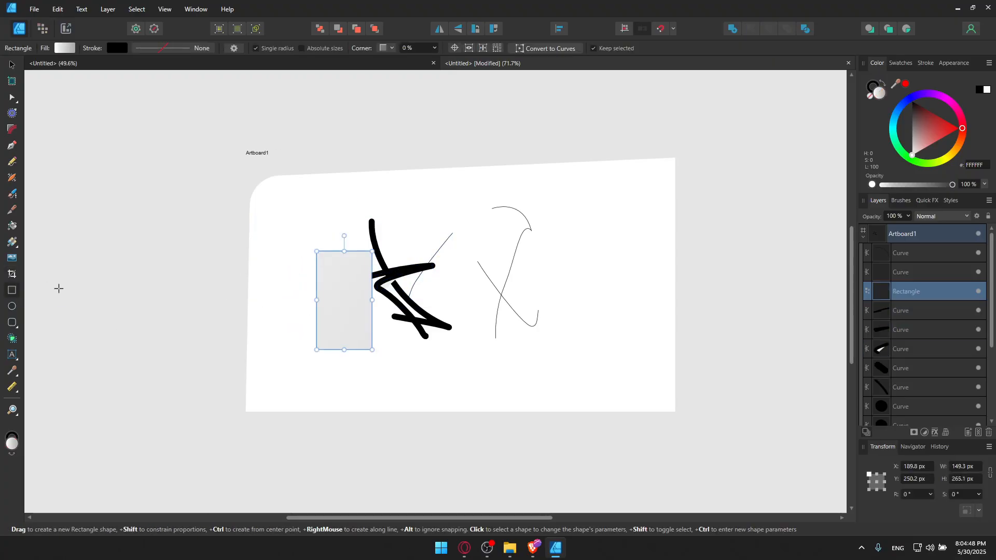
click(12, 306)
drag(516, 229, 593, 281)
Step: Draw a rounded rectangle about 193 by 236 px and a triangle about 162 by 294 px over the strokes
click(16, 327)
click(14, 324)
drag(397, 198, 469, 286)
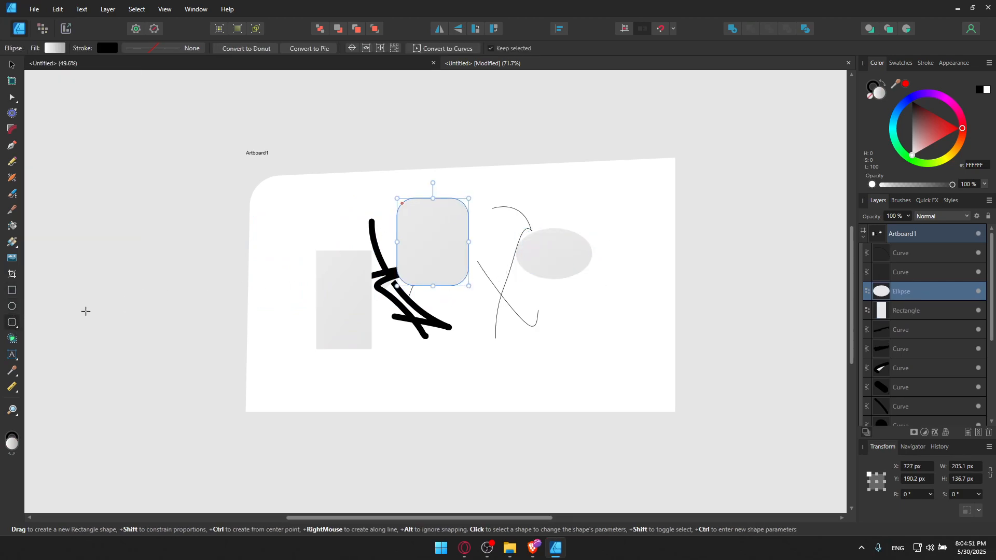
click(16, 326)
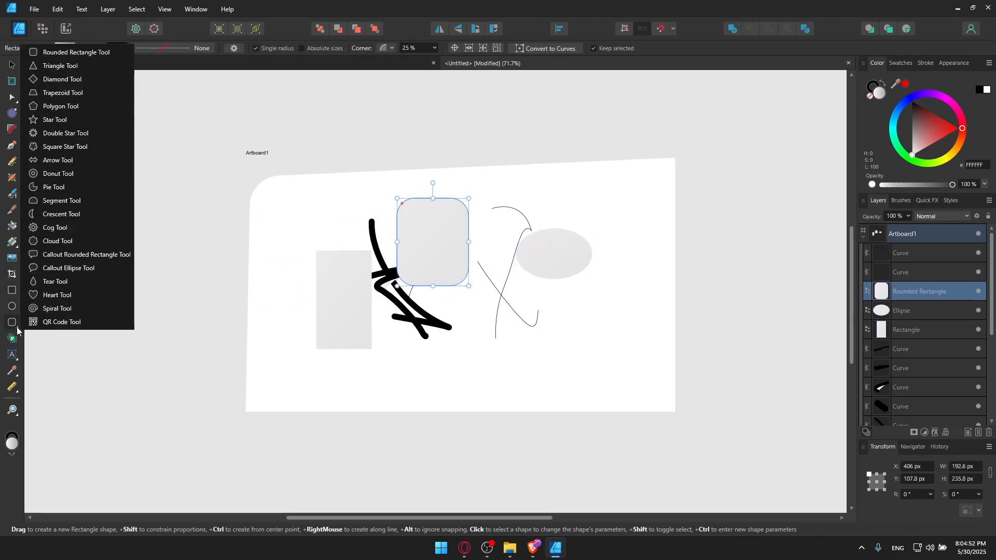
click(61, 67)
drag(332, 200, 393, 310)
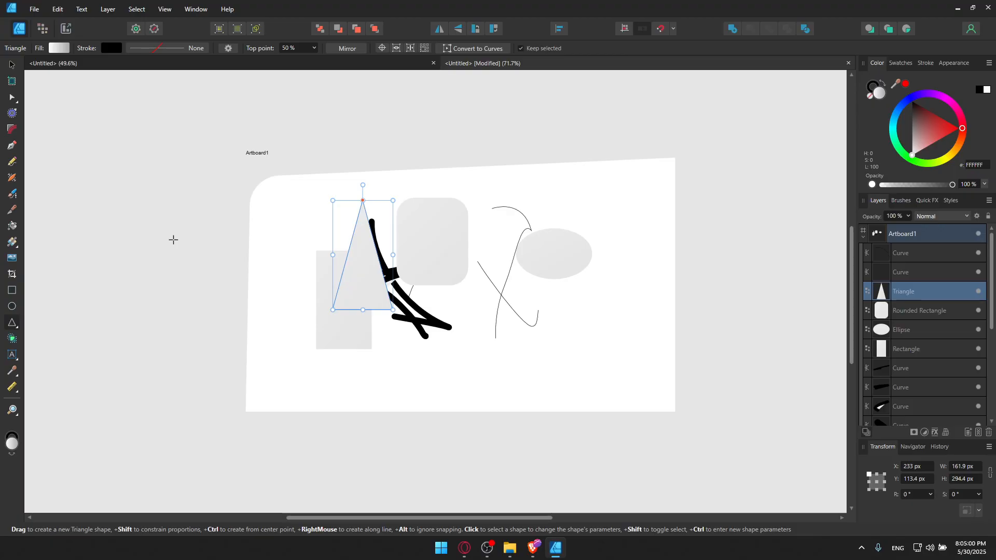
Step: Undo all the drawing and artboard edits back to the blank page
key(ctrl+z)
key(ctrl+z)
key(ctrl+z)
key(ctrl+z)
key(ctrl+z)
key(ctrl+z)
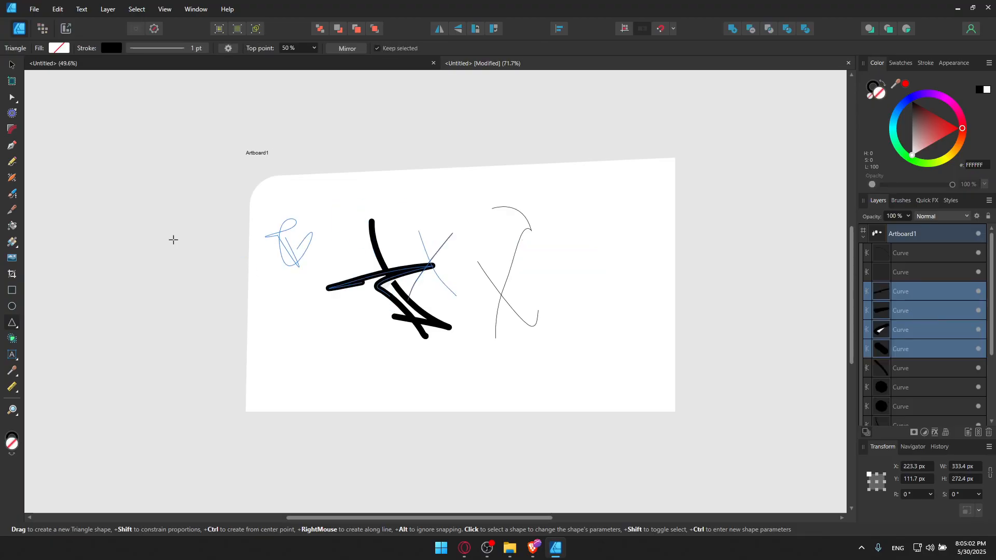
key(ctrl+z)
key(ctrl+z)
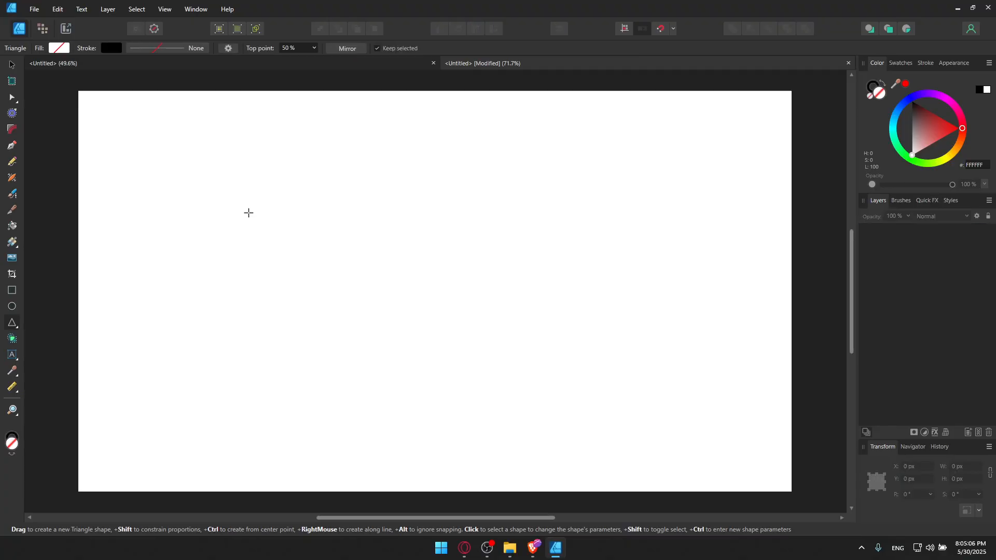
Step: Draw a rectangle about 455 by 434 px near the page centre and an ellipse about 112 by 161 px inside it
click(13, 291)
drag(317, 155, 486, 316)
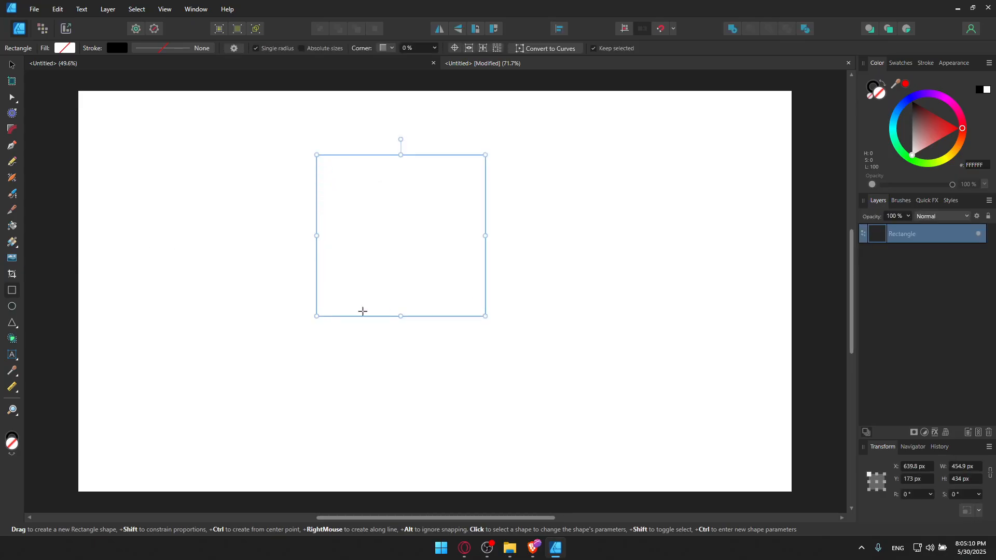
click(16, 308)
right_click(450, 218)
click(352, 221)
drag(402, 214, 445, 274)
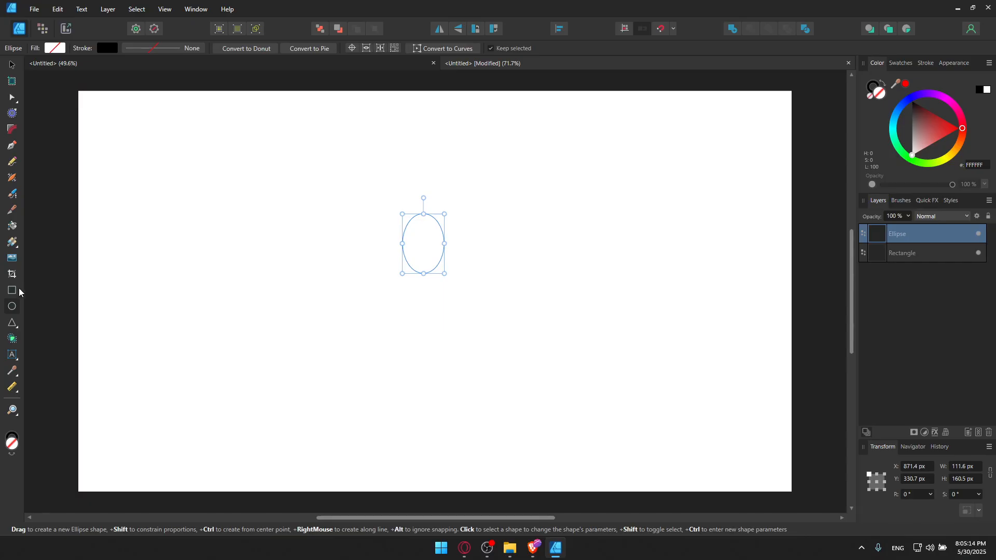
Step: Undo the ellipse and draw two more rectangles overlapping the first, the last one about 553 by 500 px
click(11, 292)
key(ctrl+z)
drag(384, 222, 547, 383)
drag(493, 287, 286, 101)
Step: Move the largest rectangle to the middle of the page with the Move tool, and shift it slightly up and right
click(12, 65)
drag(415, 213, 439, 288)
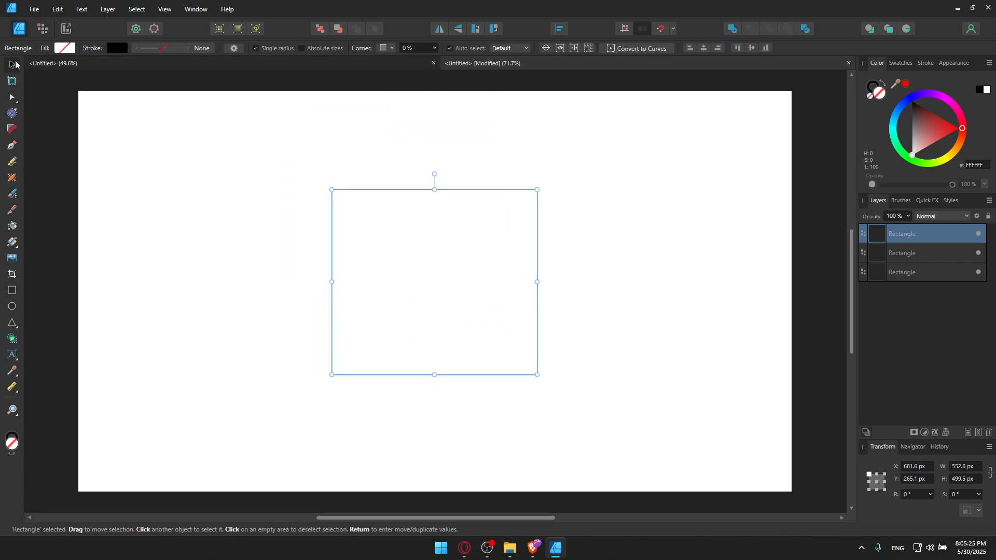
drag(458, 276, 487, 258)
click(12, 290)
drag(247, 238, 345, 345)
key(ctrl+z)
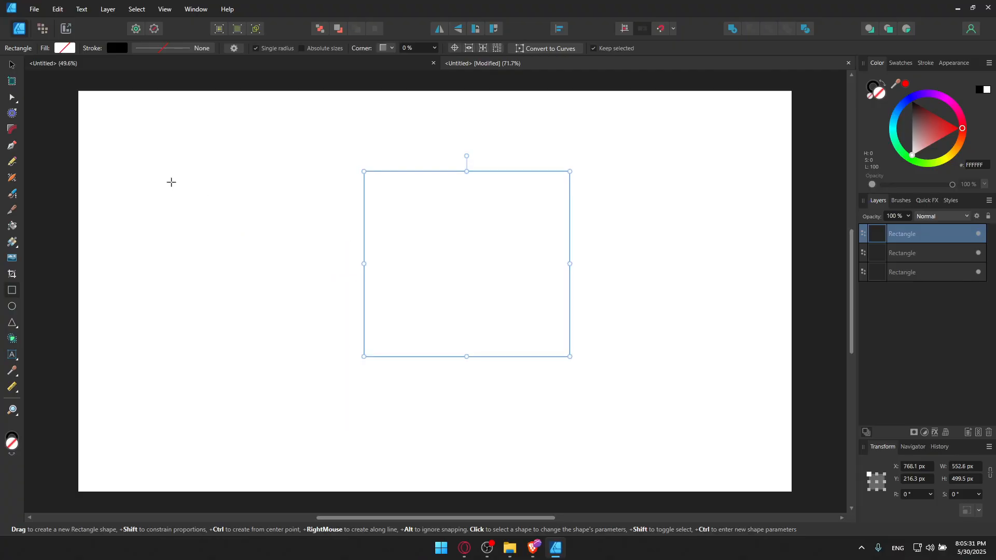
Step: Nudge the largest rectangle slightly left and fill it with red using the Vector Flood Fill tool
click(12, 64)
mouse_move(462, 252)
mouse_down()
mouse_move(463, 238)
mouse_move(453, 254)
mouse_up()
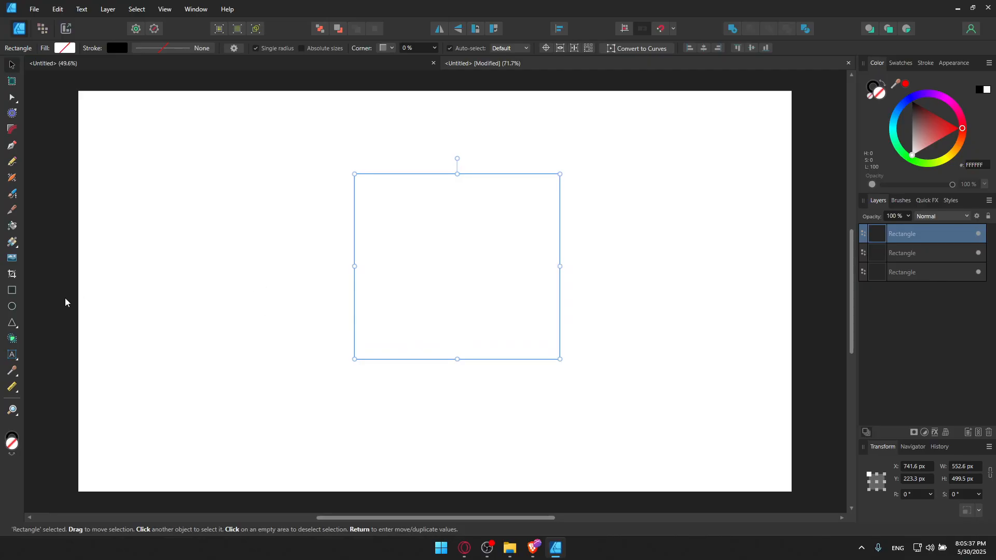
click(12, 226)
click(414, 239)
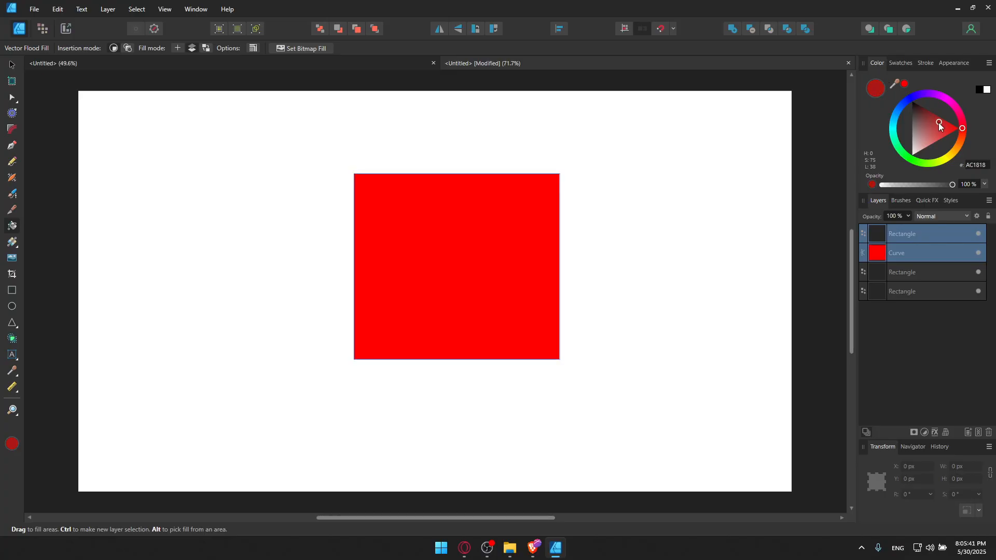
Step: Change the flood fill colour to dark navy 000250 and refill the large rectangle with it
drag(927, 97, 912, 138)
click(513, 207)
click(501, 232)
click(483, 231)
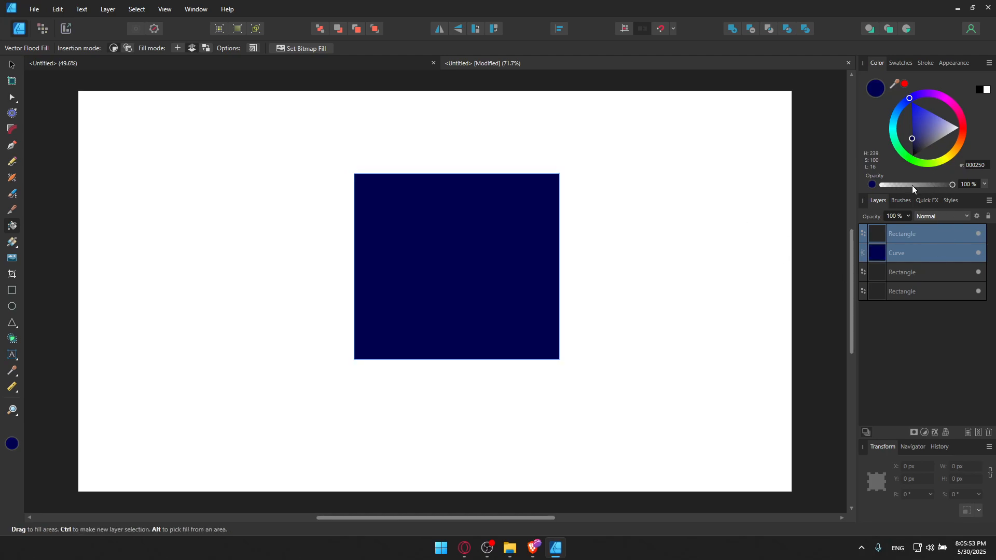
Step: Keep the colour opacity at 100 % and pick bright green 00FF11 as the fill colour
mouse_move(954, 183)
mouse_down()
mouse_move(913, 186)
mouse_move(969, 183)
mouse_up()
click(917, 153)
mouse_move(907, 160)
mouse_down()
mouse_move(917, 163)
mouse_move(905, 161)
mouse_up()
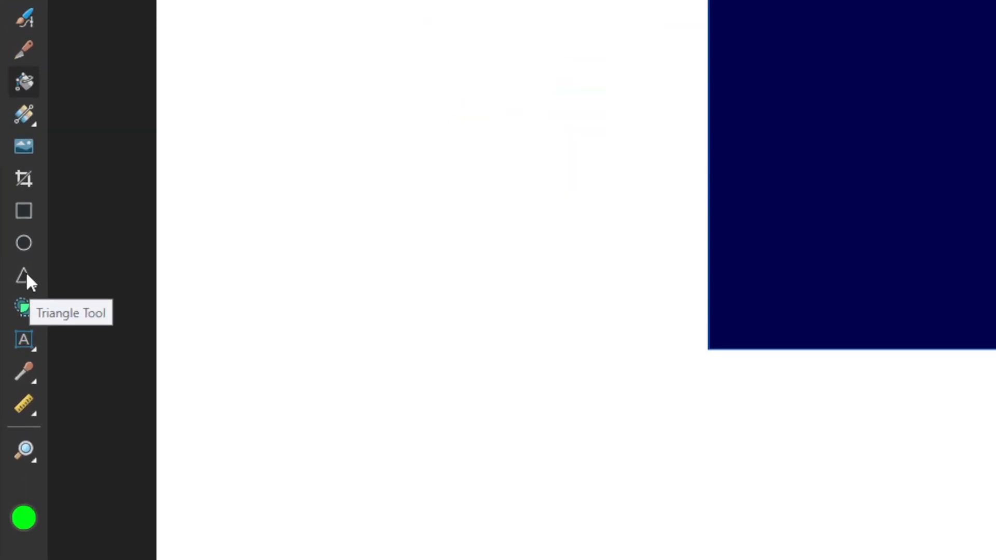
Step: Draw a double-headed arrow about 421 by 216 px overlapping the left edge of the navy rectangle
click(24, 283)
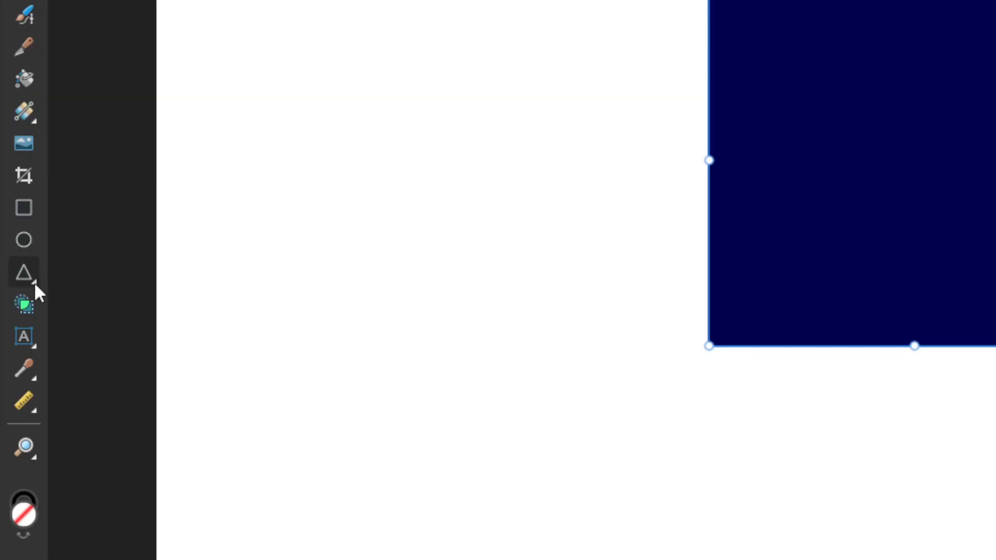
click(35, 283)
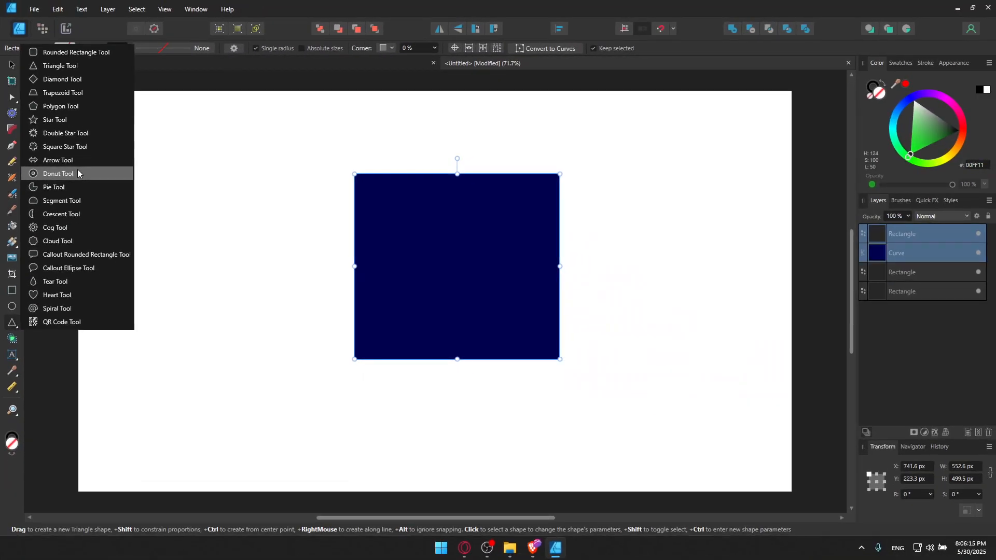
click(58, 160)
drag(245, 220, 402, 300)
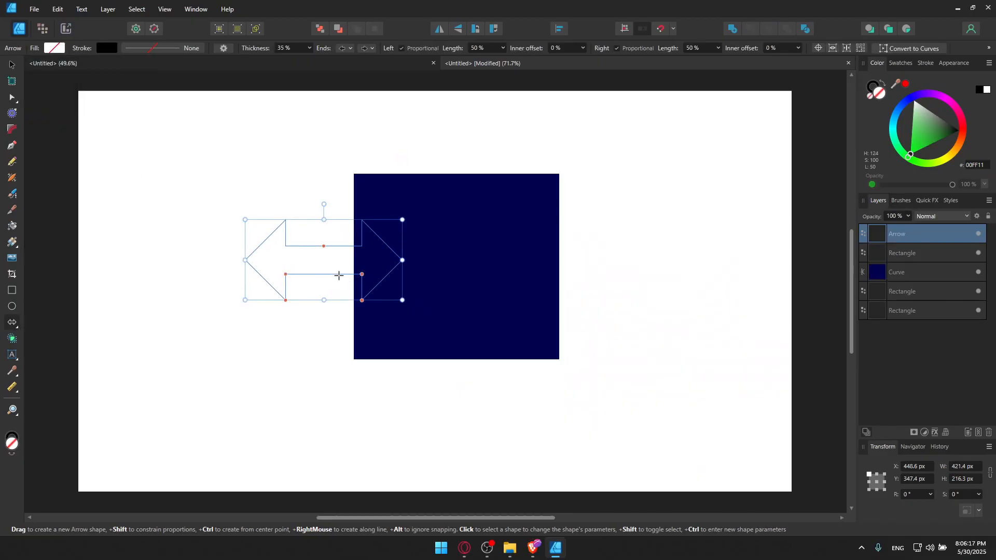
Step: Fill the arrow with green 05A70F and move it clear of the navy rectangle to the left
drag(924, 120, 927, 145)
drag(339, 266, 353, 269)
key(ctrl+z)
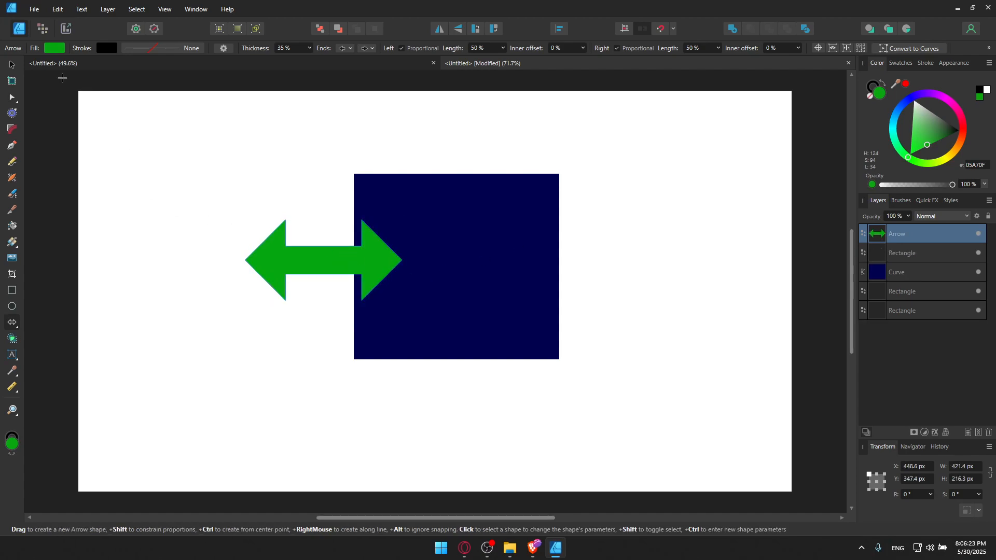
click(11, 64)
drag(312, 263, 216, 269)
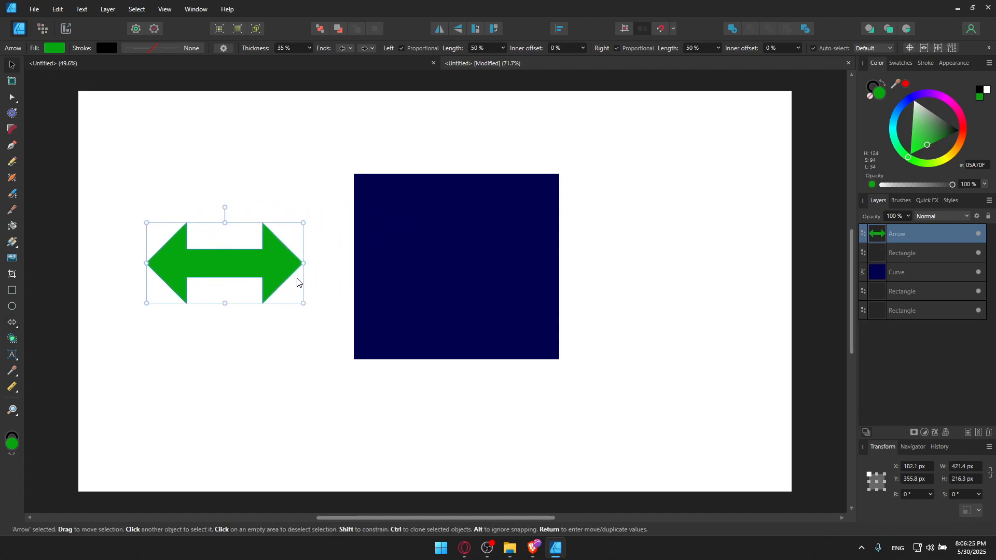
Step: Round the right arrowhead's lower corner to about 20 px radius and pull the arrow's other outer nodes inward
click(15, 129)
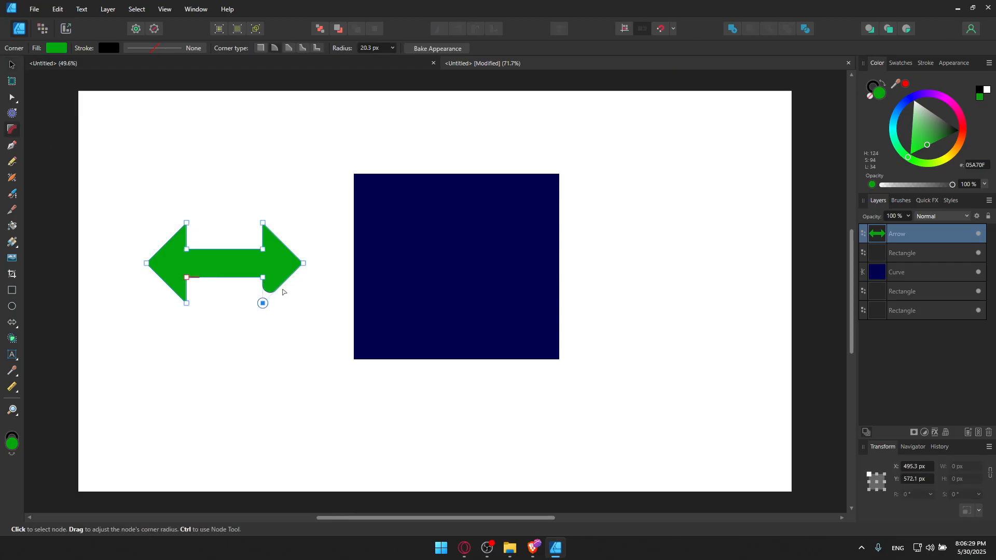
key(a)
drag(304, 263, 287, 266)
drag(263, 223, 267, 245)
drag(186, 222, 187, 234)
drag(146, 264, 167, 263)
drag(187, 306, 186, 294)
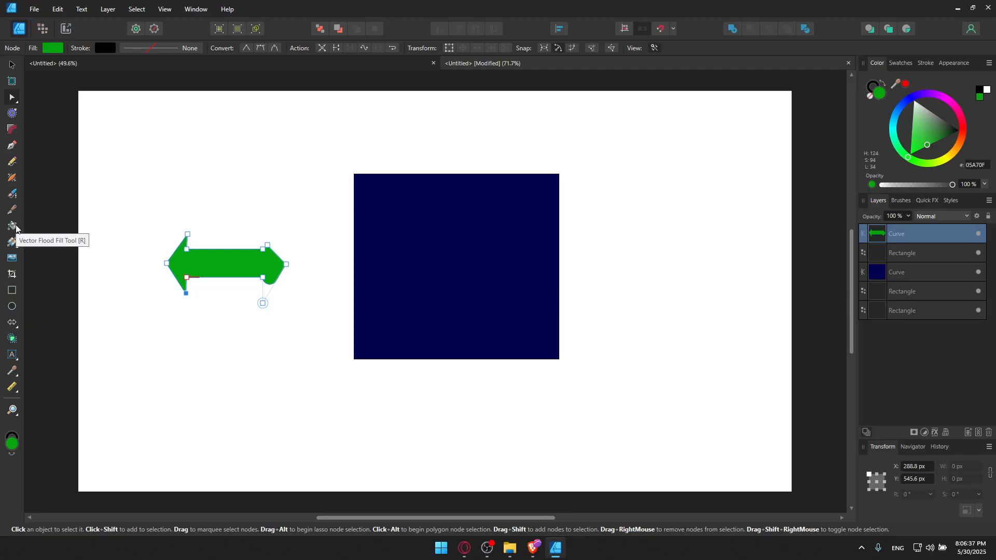
Step: Apply a gradient from green to dark green along the arrow and deselect it
click(12, 242)
drag(198, 260, 188, 265)
mouse_move(254, 260)
mouse_down()
mouse_move(257, 270)
mouse_move(237, 254)
mouse_up()
click(260, 190)
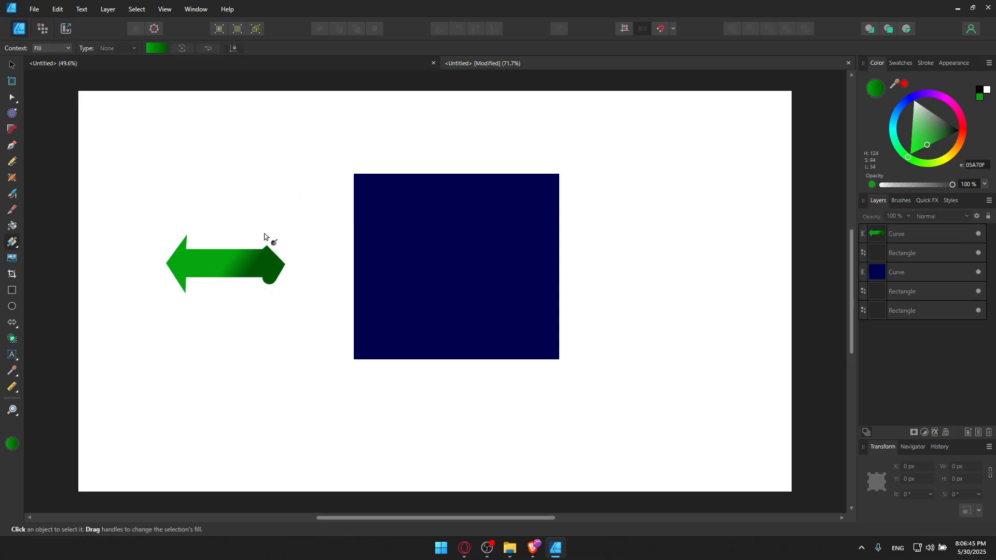
Step: Place the image Untitled design.png from Saved Pictures over the shapes at about 1162 by 654 px, and shift it up and left
click(12, 258)
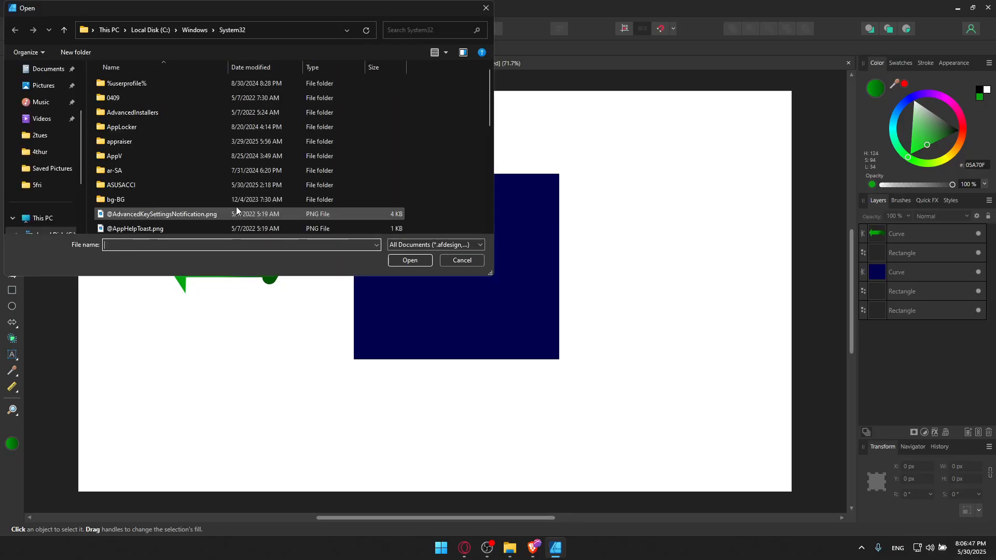
click(43, 85)
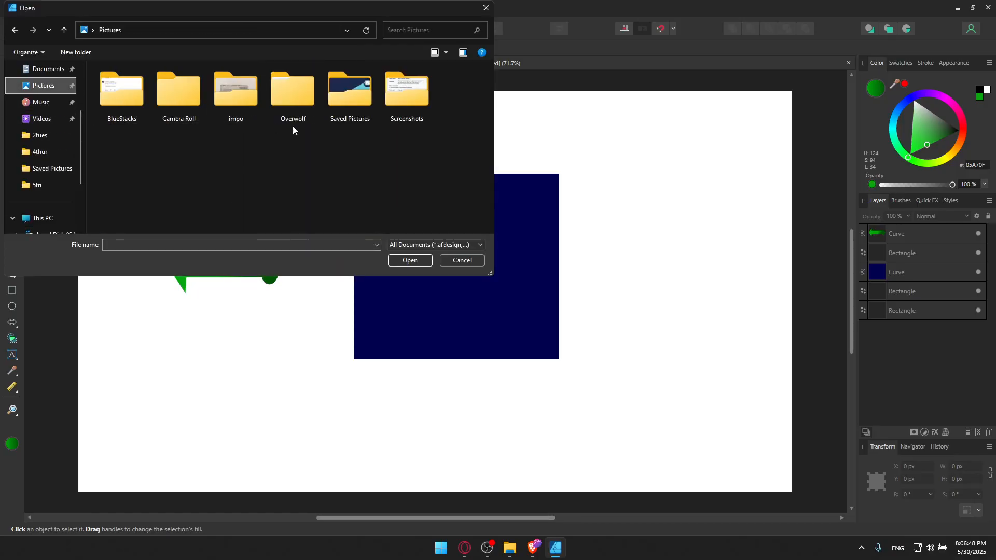
double_click(335, 95)
double_click(282, 179)
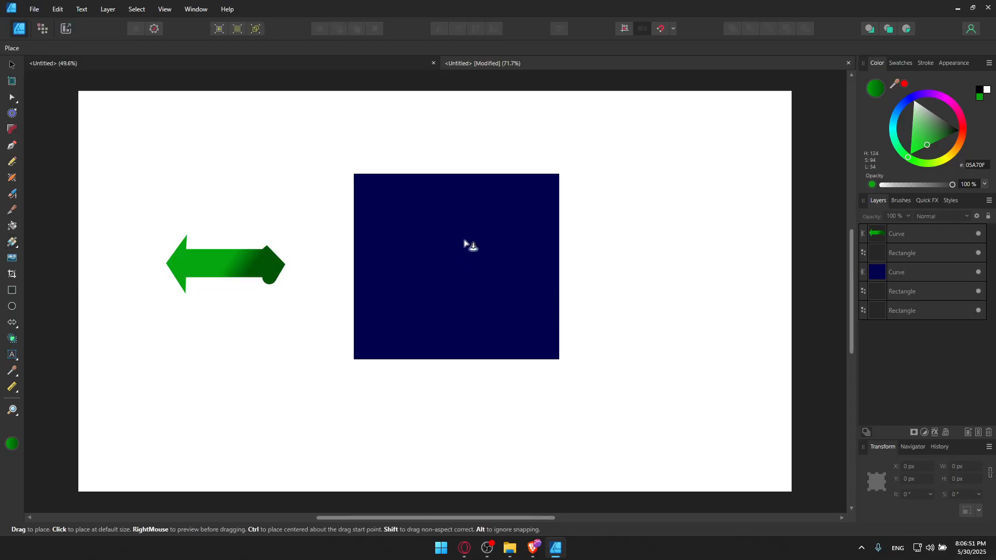
drag(265, 173, 669, 441)
drag(505, 311, 459, 283)
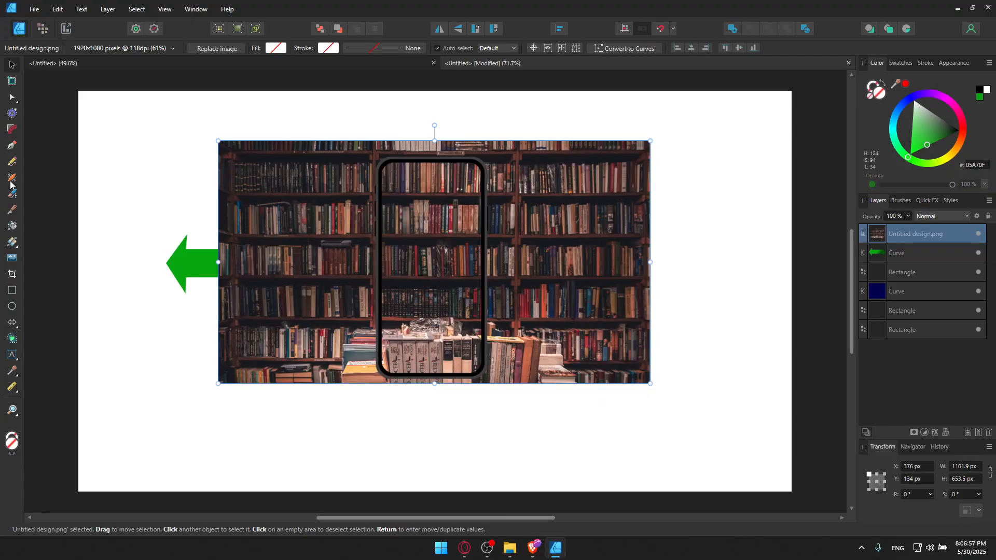
Step: Try the Corner tool on the image's upper-left corner, and move the image down and right off the arrow
click(9, 129)
drag(224, 146, 257, 212)
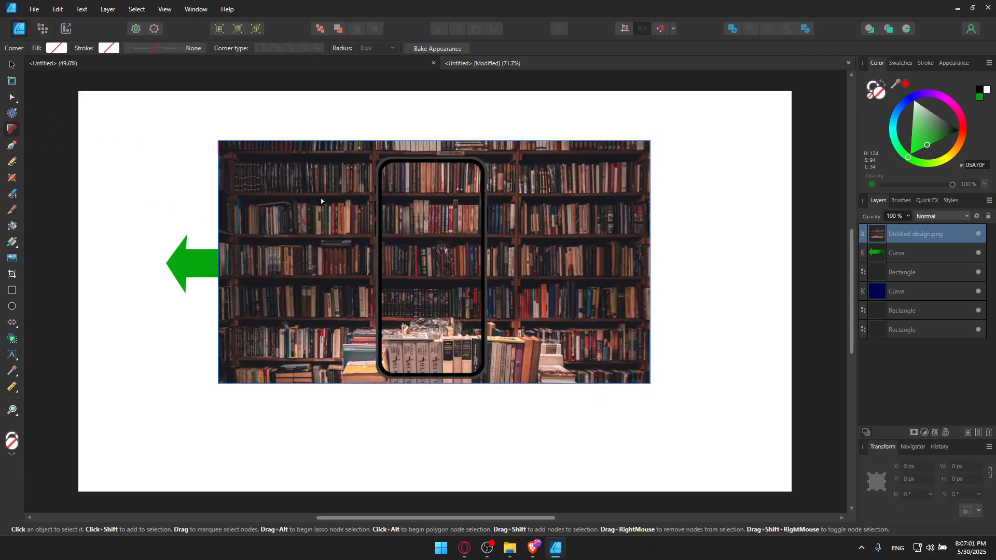
key(v)
drag(426, 229, 537, 313)
Step: Try the Corner tool on the arrow and on the placed bookshelf image
click(14, 126)
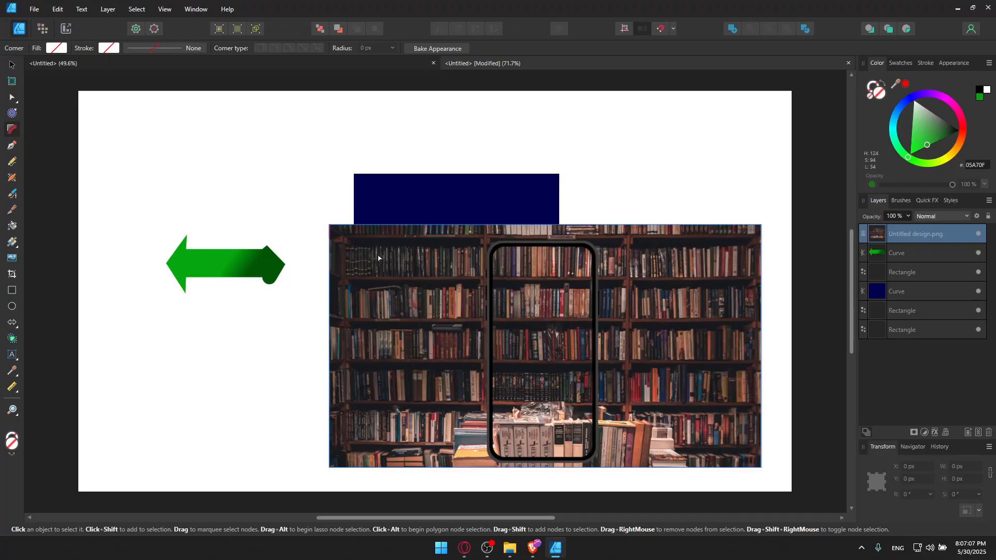
click(201, 256)
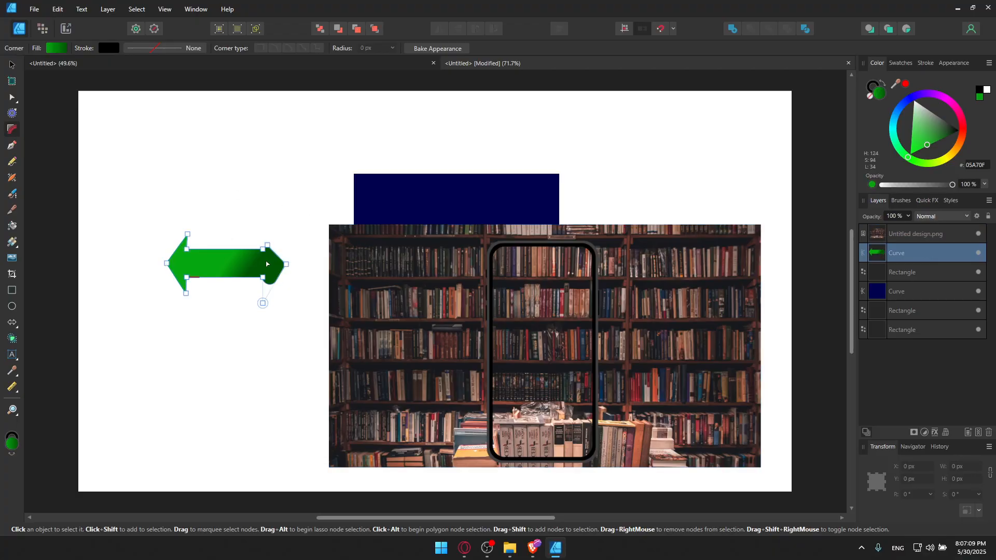
click(384, 255)
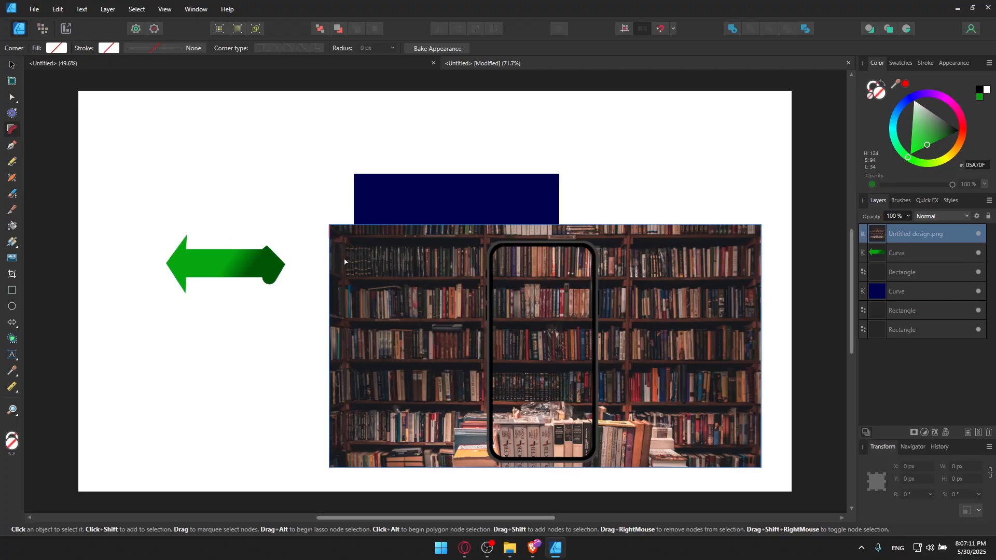
drag(373, 273, 268, 206)
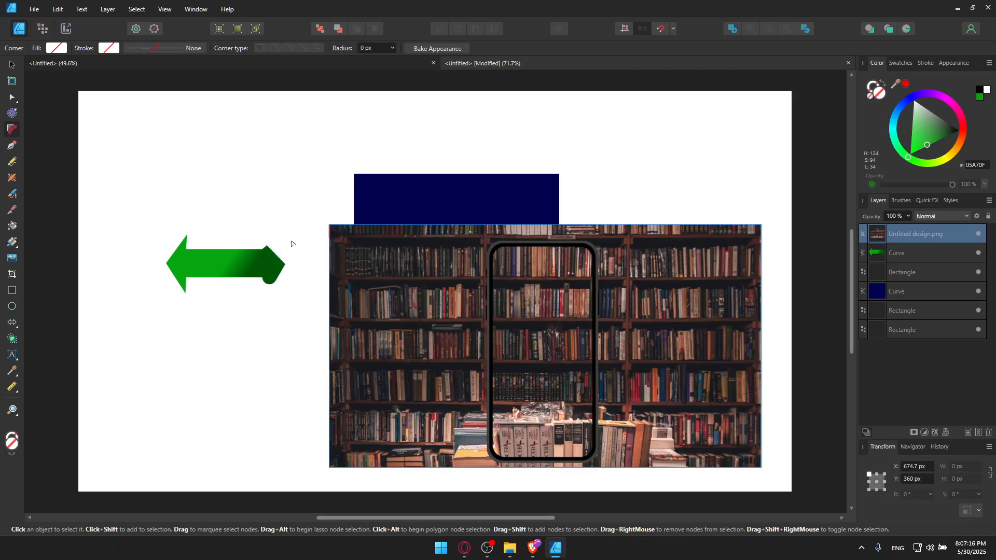
key(p)
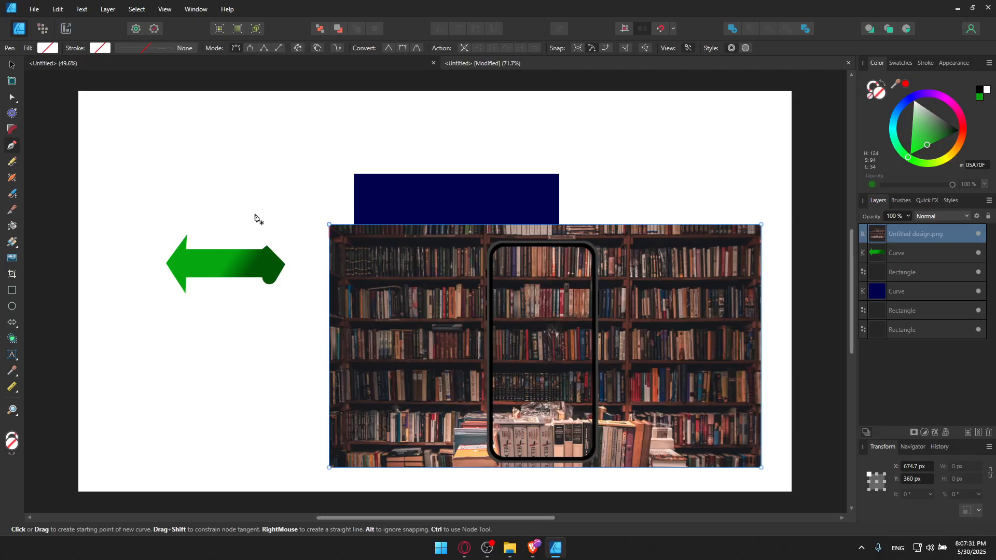
Step: Undo the moves and the placement of the bookshelf image
key(ctrl)
key(ctrl+z)
key(ctrl+z)
key(ctrl+z)
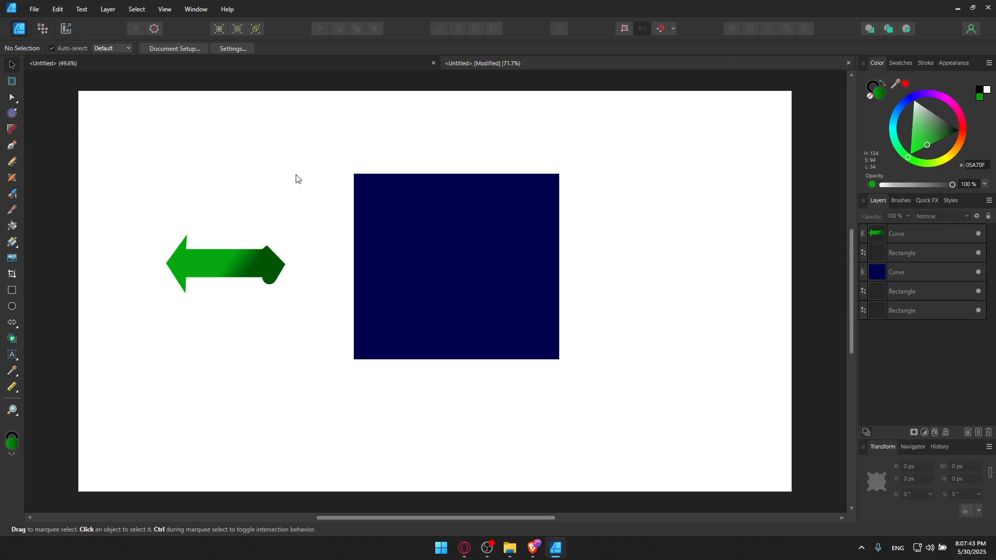
Step: Try the Contour tool on the empty canvas, and draw a looped curve above the green arrow with the Pen tool
click(13, 113)
drag(267, 147, 302, 202)
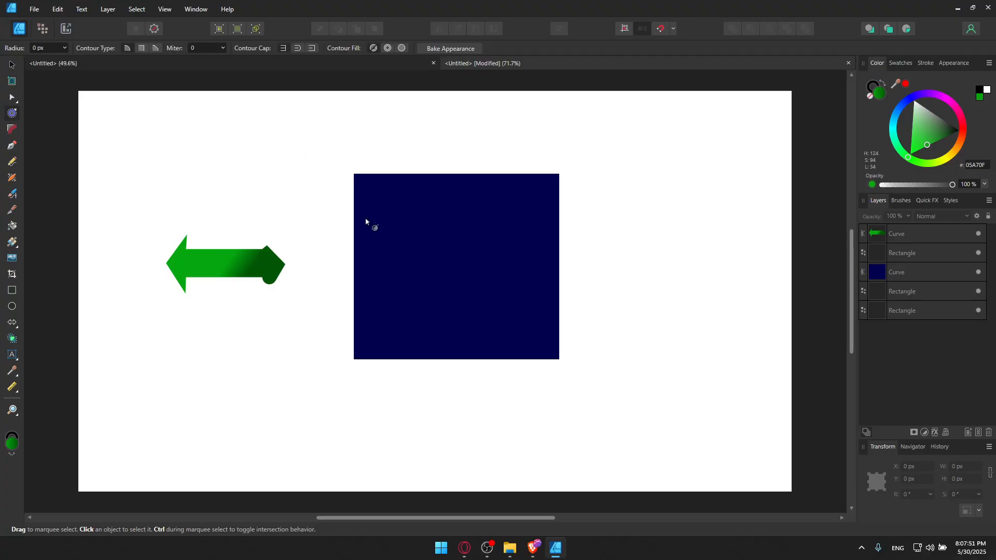
click(12, 146)
drag(316, 161, 245, 253)
drag(280, 184, 419, 256)
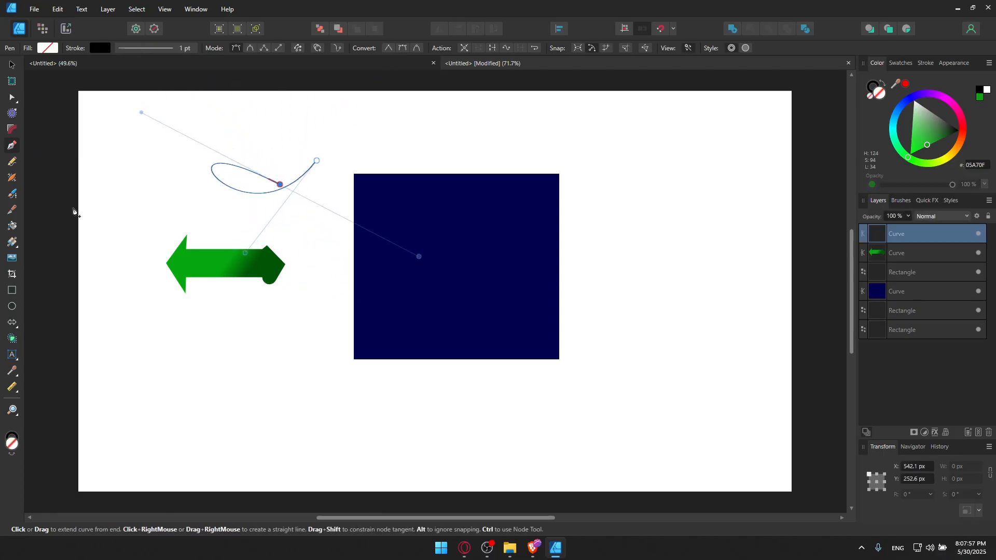
Step: Draw freehand Pencil strokes winding below the arrow and square, plus a small line with an arrowhead to the square's lower right
click(13, 164)
mouse_move(319, 265)
mouse_down()
mouse_move(291, 328)
mouse_move(341, 447)
mouse_move(506, 407)
mouse_up()
drag(576, 379, 699, 360)
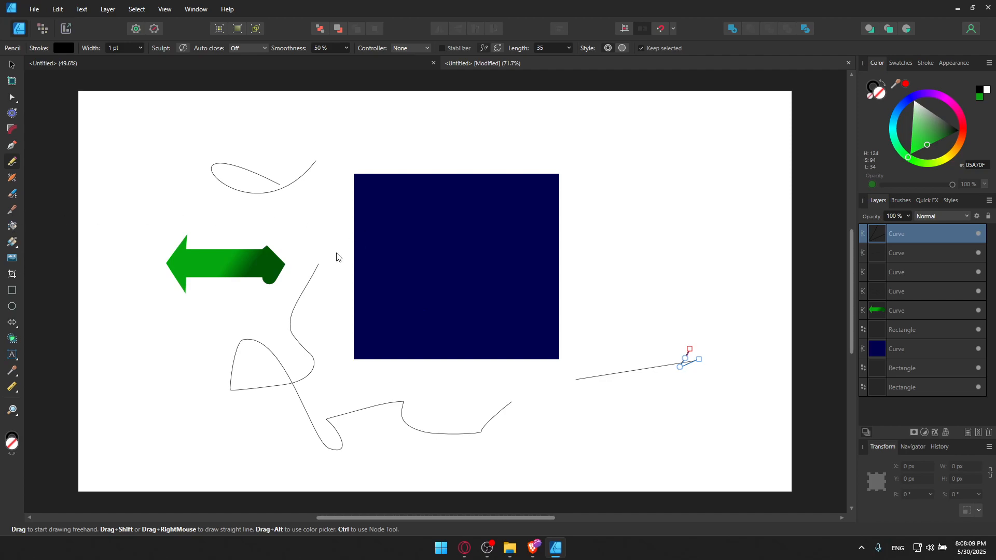
Step: Try filling the arrow and the square with bright green 00FF11 using Vector Flood Fill, and undo both fills
key(r)
click(221, 258)
click(465, 235)
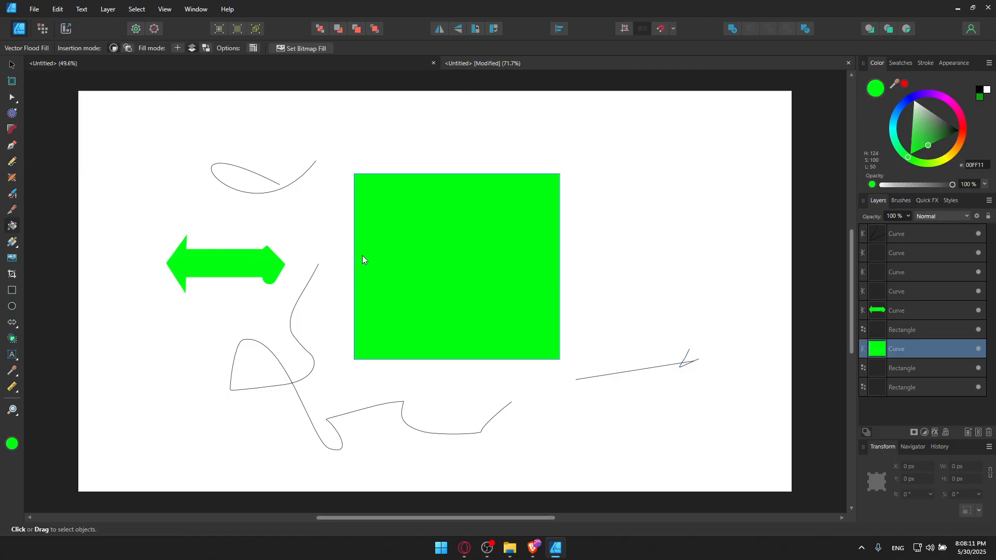
key(ctrl+z)
key(ctrl+z)
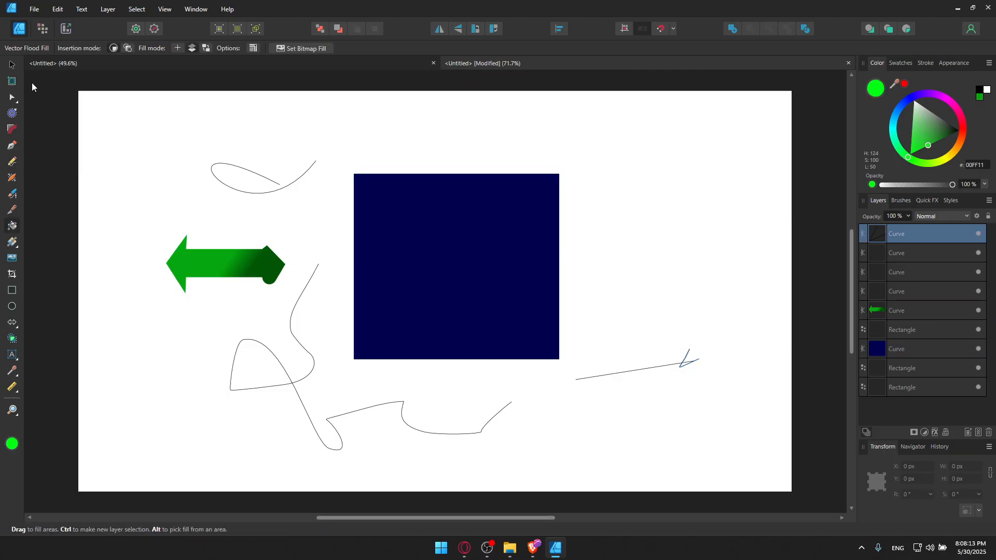
Step: Move the dark blue square to about X 726 px, Y 142 px
click(7, 65)
drag(388, 233, 423, 250)
click(274, 334)
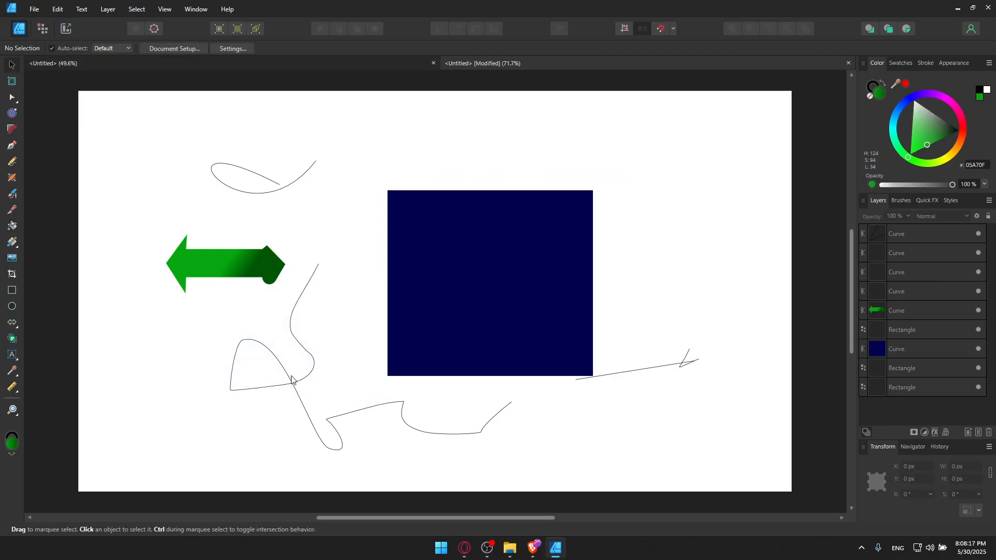
drag(456, 311, 418, 265)
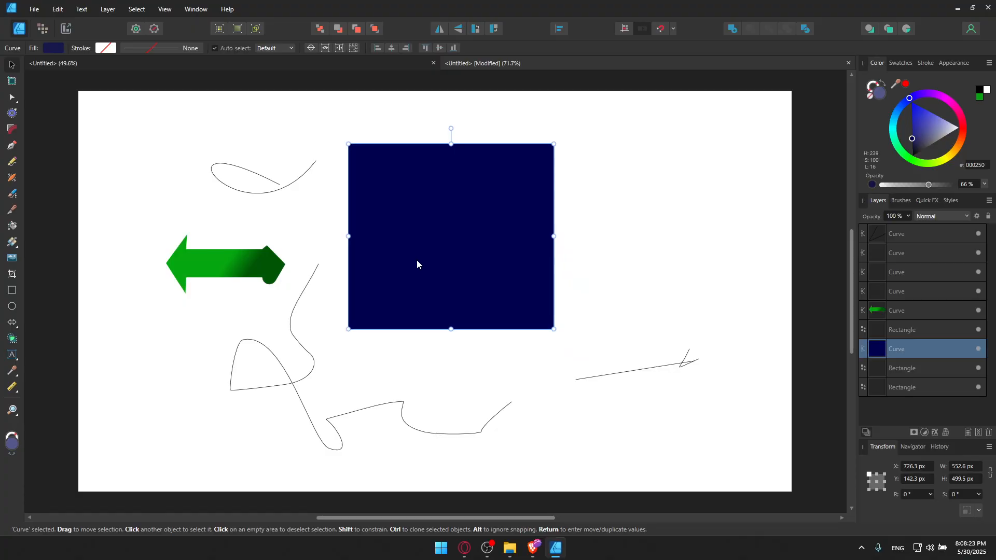
Step: Add the art text "fsdhfsdf;la" in Arial at about 236 pt below the square, and undo a stray second text object
click(12, 355)
drag(322, 372, 296, 439)
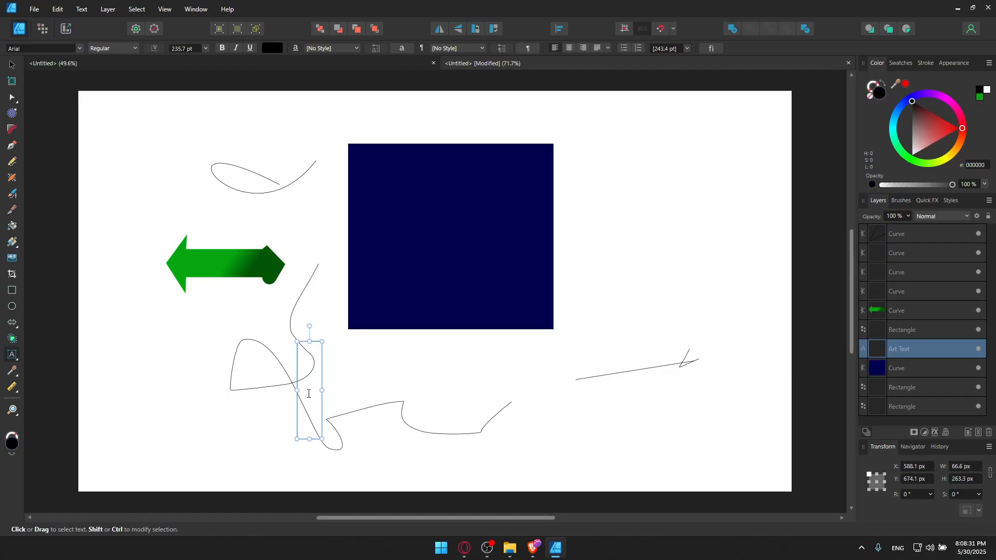
text(fsdhfsdf;la)
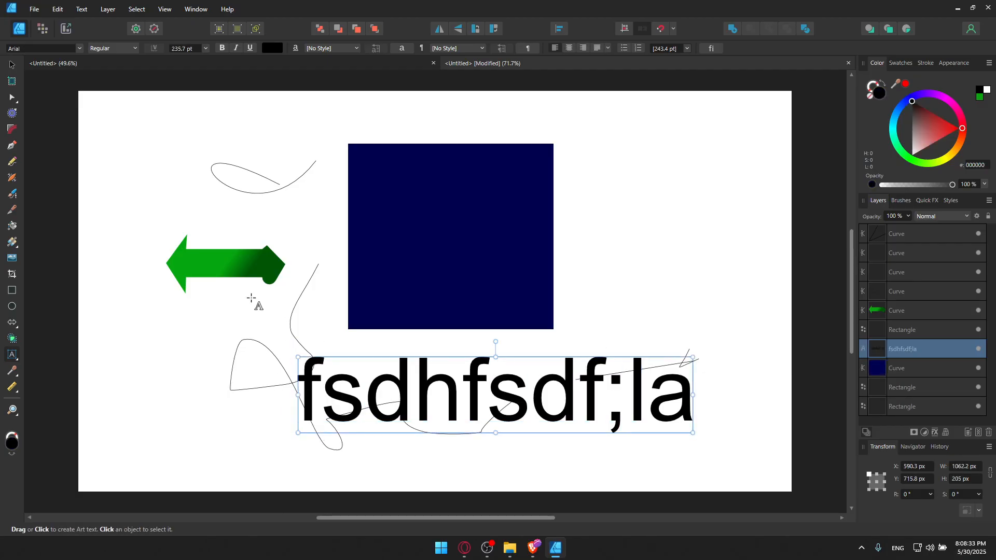
key(Escape)
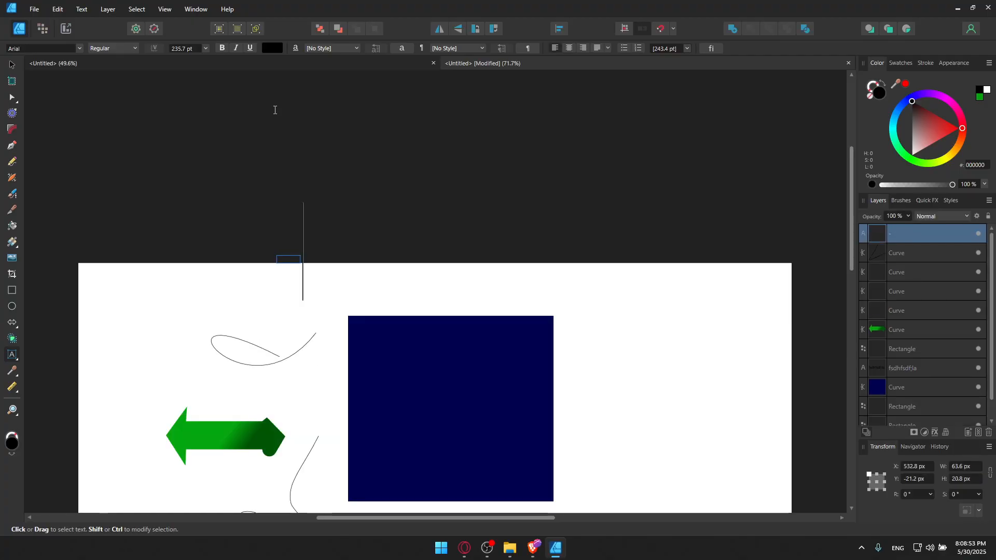
key(ctrl+z)
Step: Export the whole document as a 1920 × 1080 px PNG named Untitled.png in the Saved Pictures folder
scroll(314, 272, down, 1)
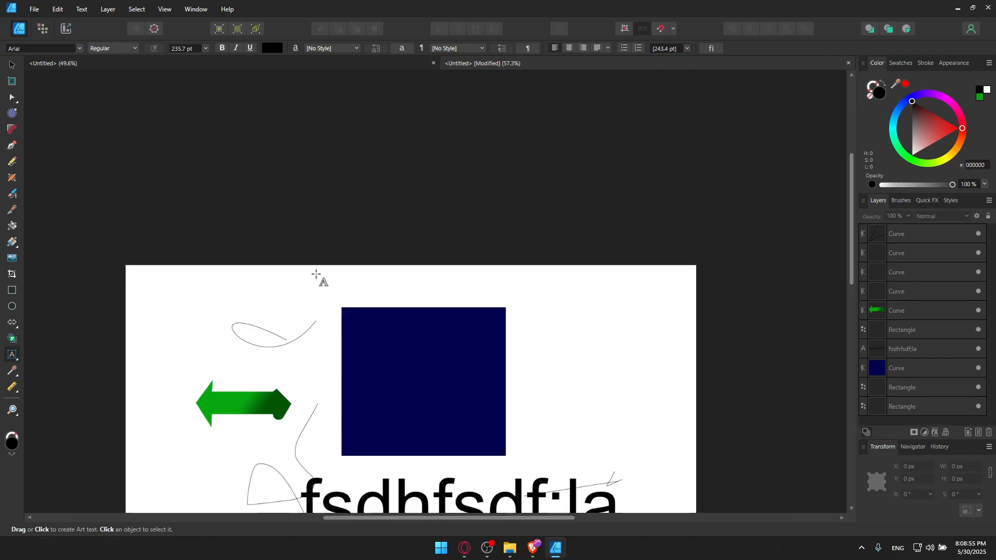
scroll(314, 274, down, 7)
click(34, 9)
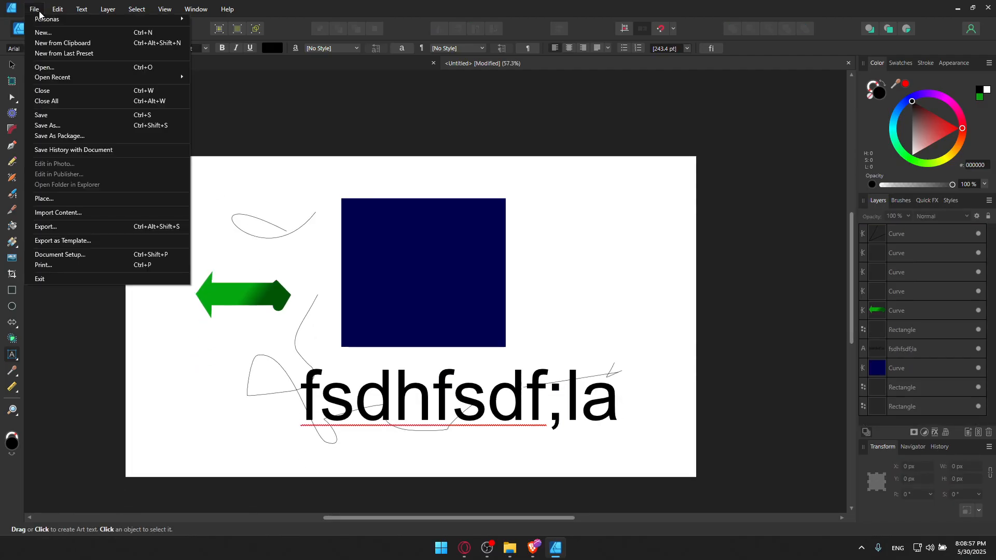
click(68, 224)
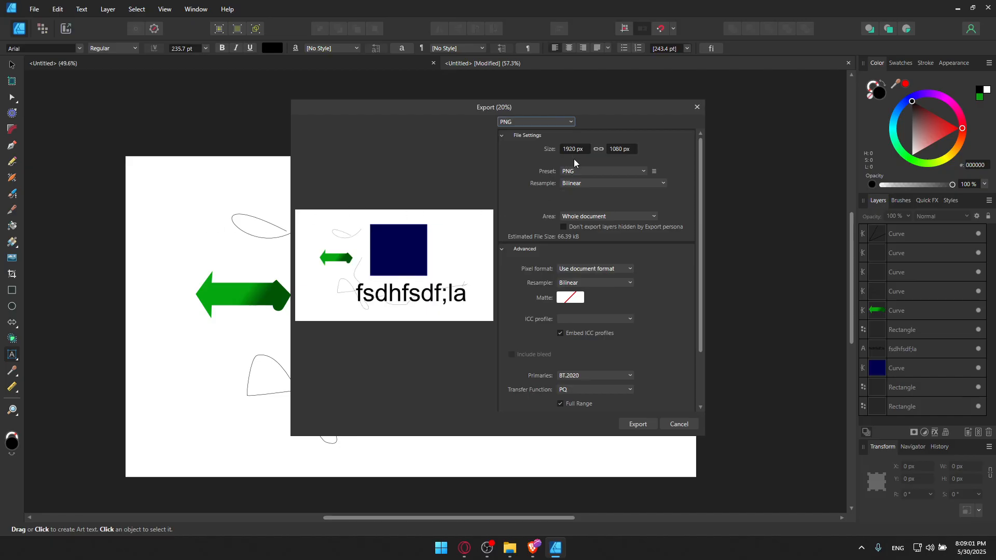
click(593, 171)
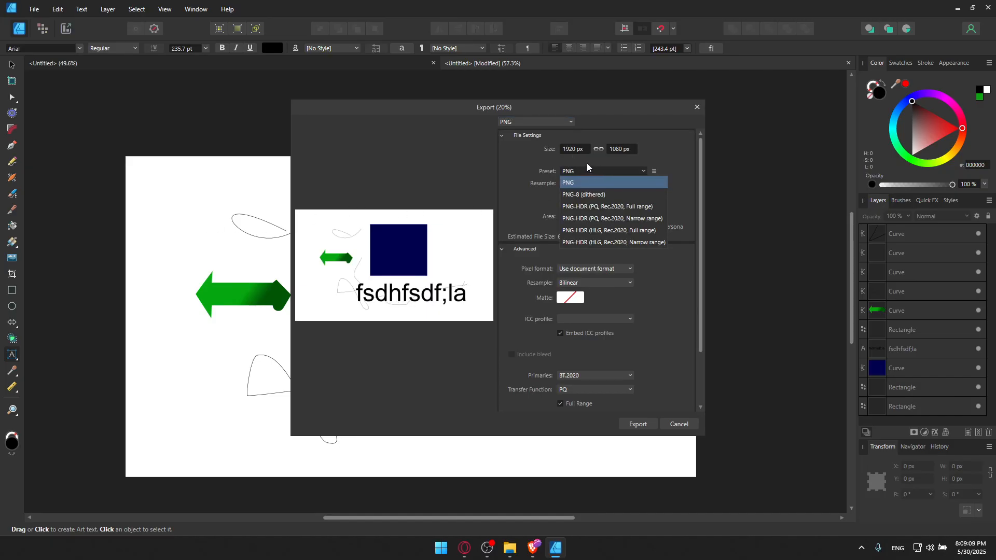
click(548, 146)
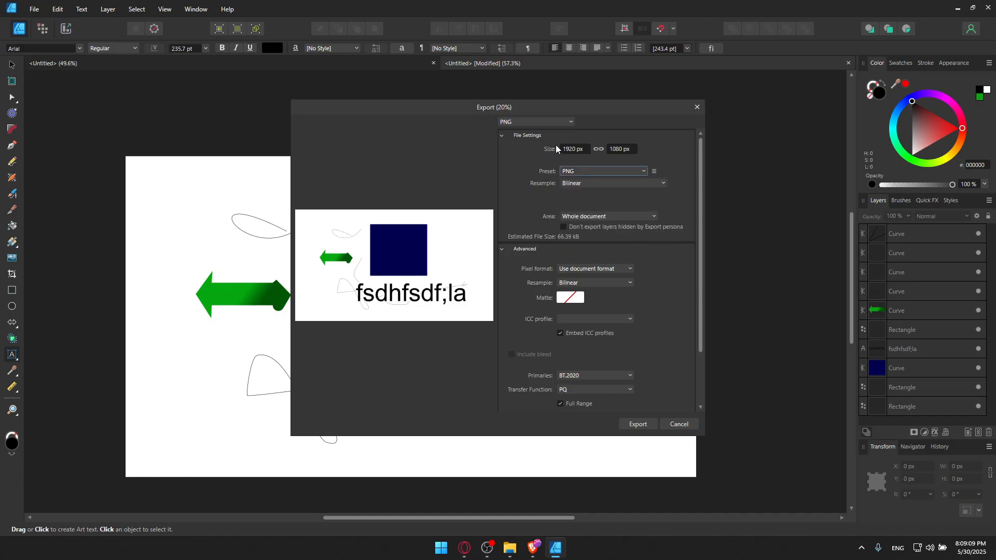
click(547, 122)
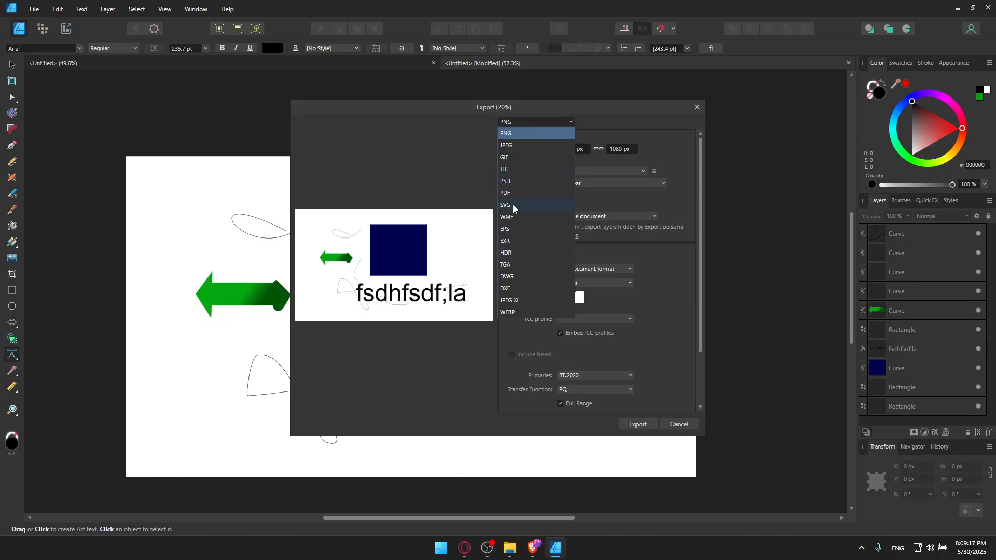
click(449, 144)
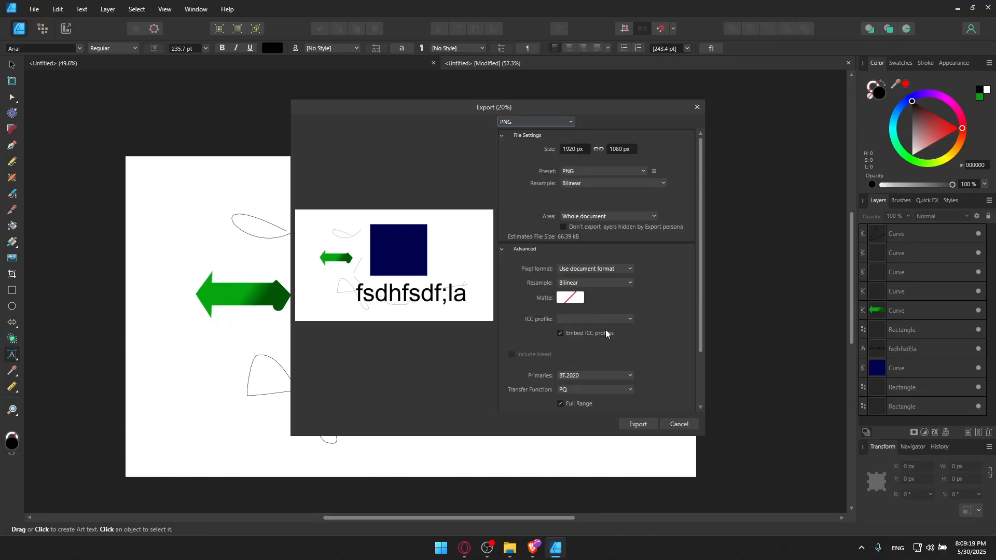
click(642, 424)
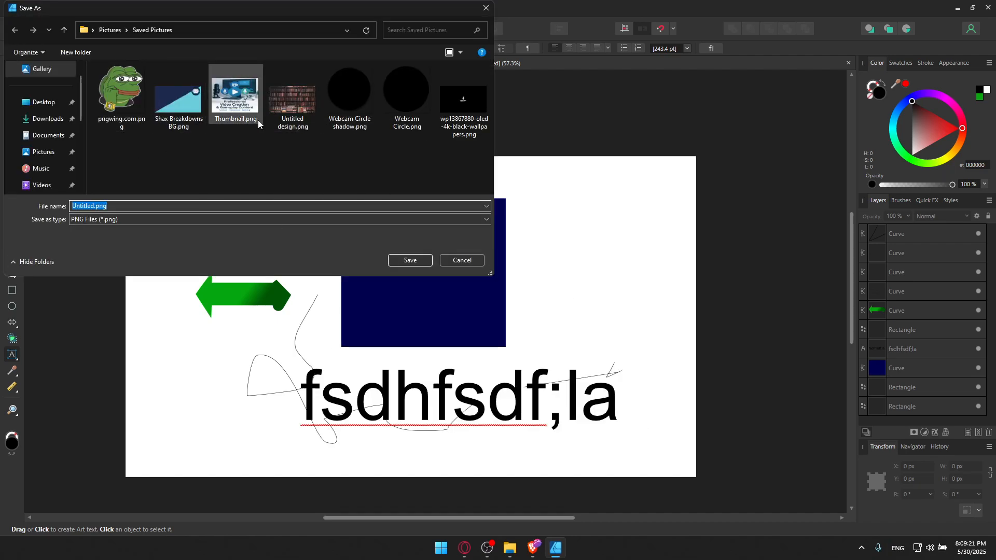
click(409, 261)
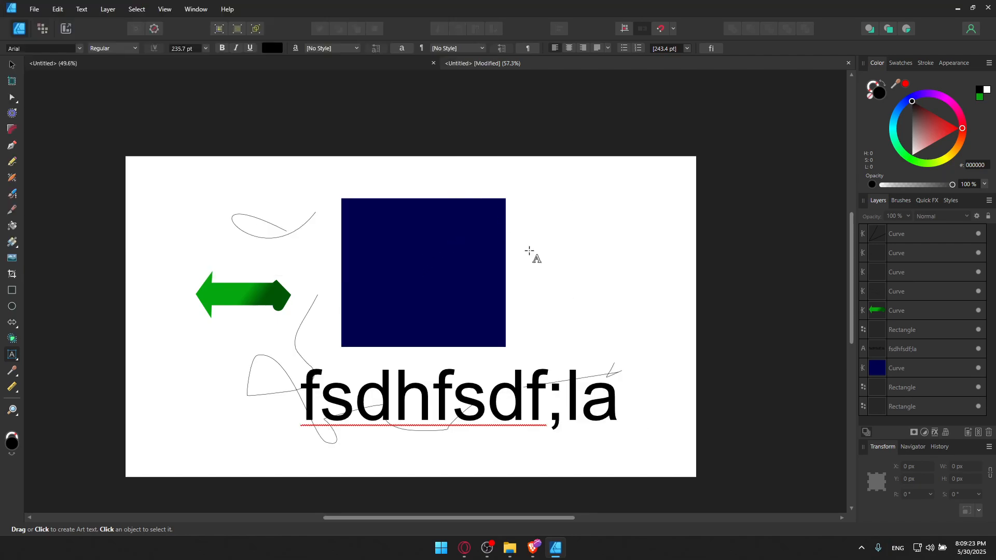
Step: Switch to File Explorer and look through Saved Pictures within Pictures for the exported Untitled.png
key(super+e)
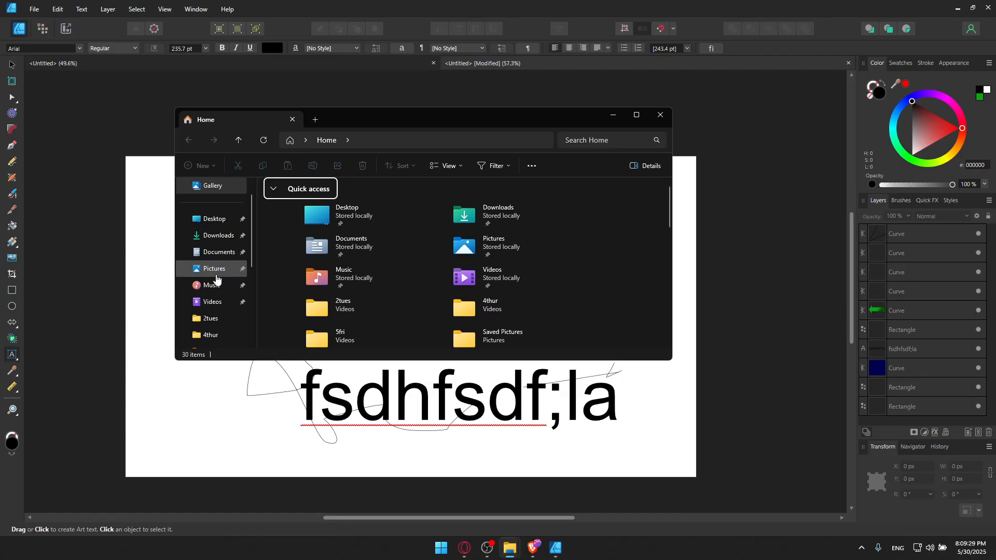
click(214, 269)
double_click(506, 226)
scroll(481, 244, down, 1)
scroll(482, 244, up, 1)
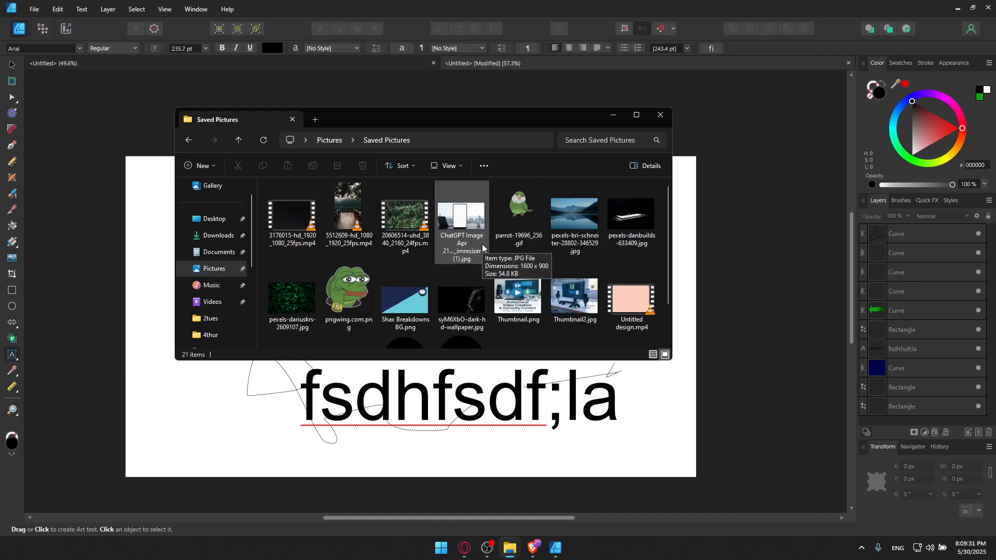
scroll(382, 240, down, 1)
scroll(386, 236, up, 1)
scroll(391, 233, down, 1)
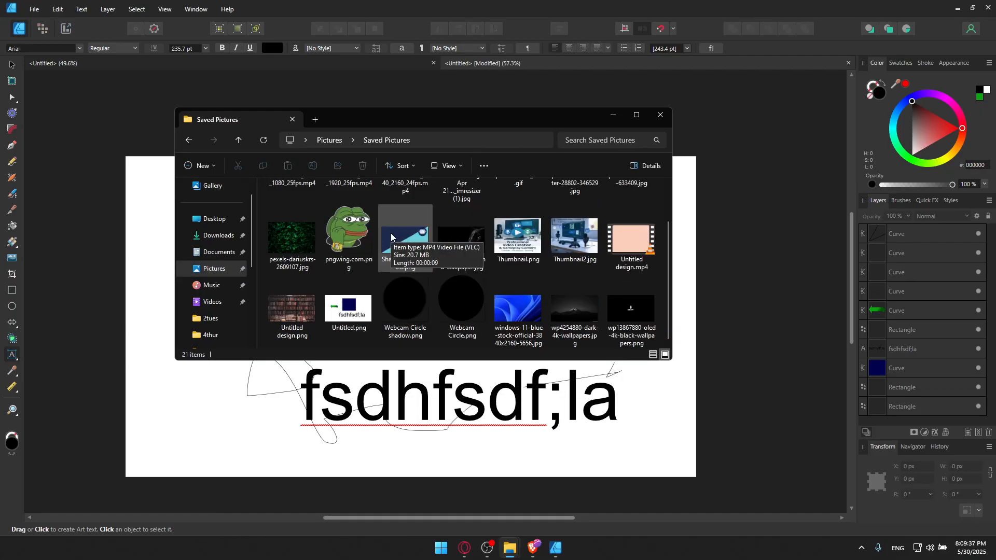
Step: Open Untitled.png with Photos to check the export, and close both Photos and File Explorer
click(343, 312)
double_click(343, 312)
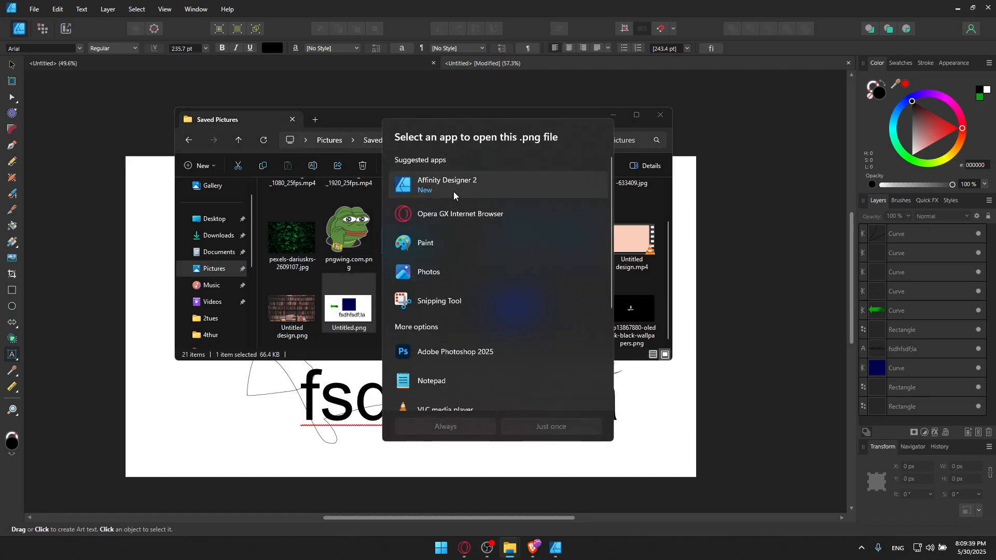
double_click(437, 272)
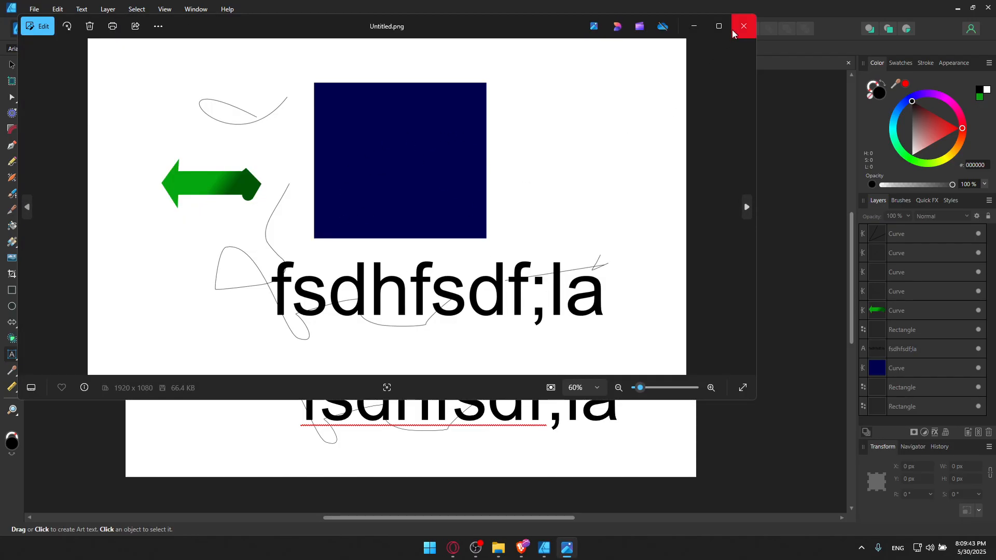
click(744, 26)
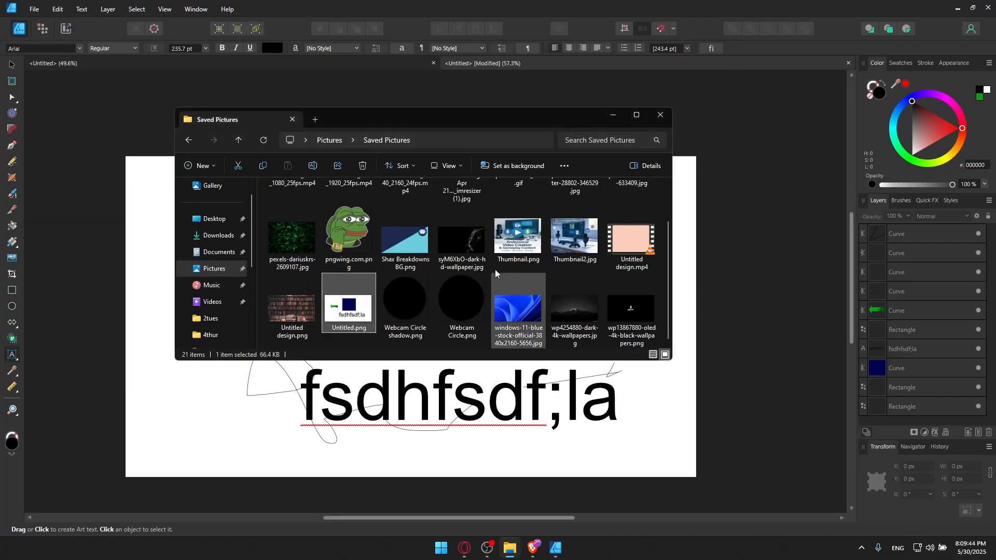
click(659, 115)
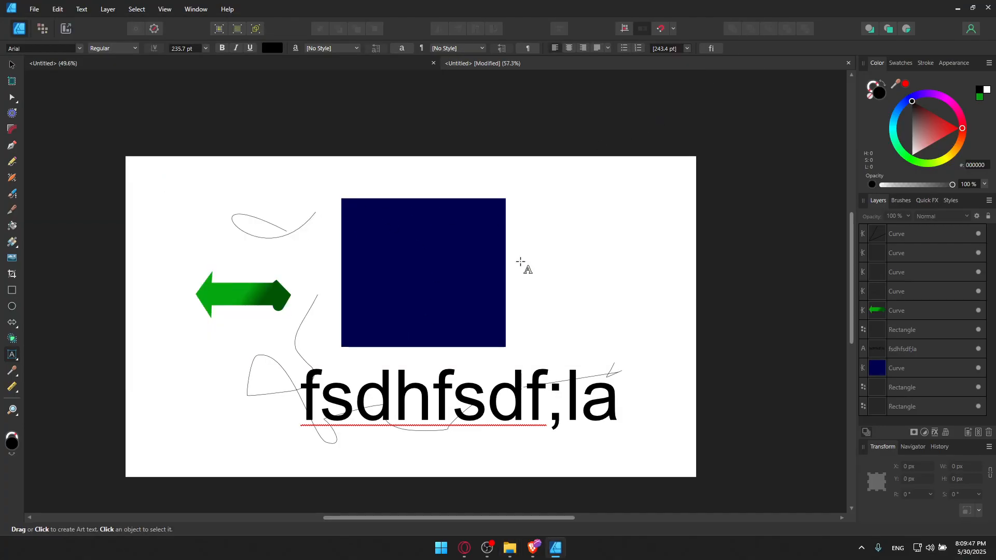